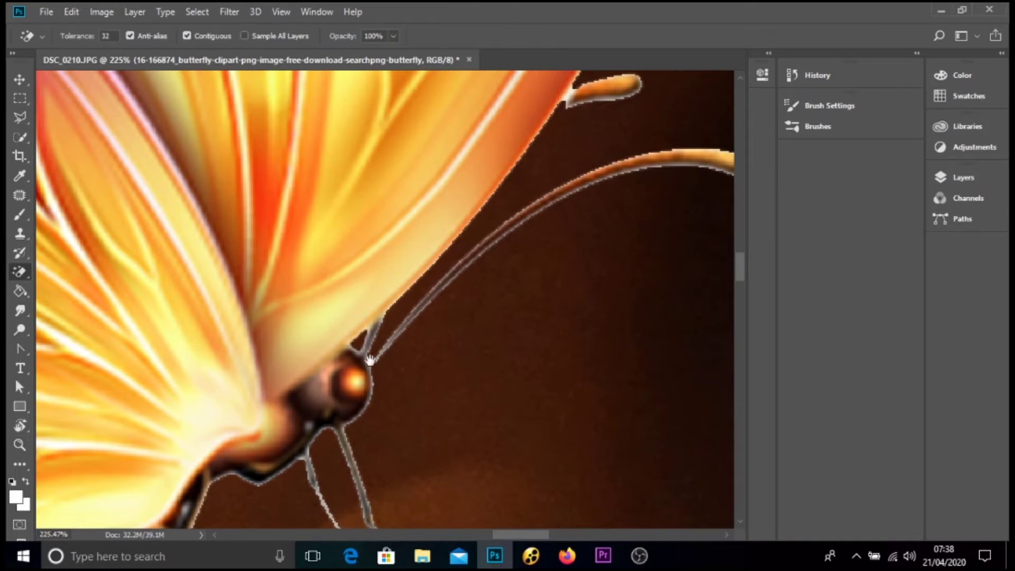
# Scale the butterfly down to 49.48% and move it into the upper-left corner of the photo's sky.
pyautogui.scroll(-3, 372, 320)
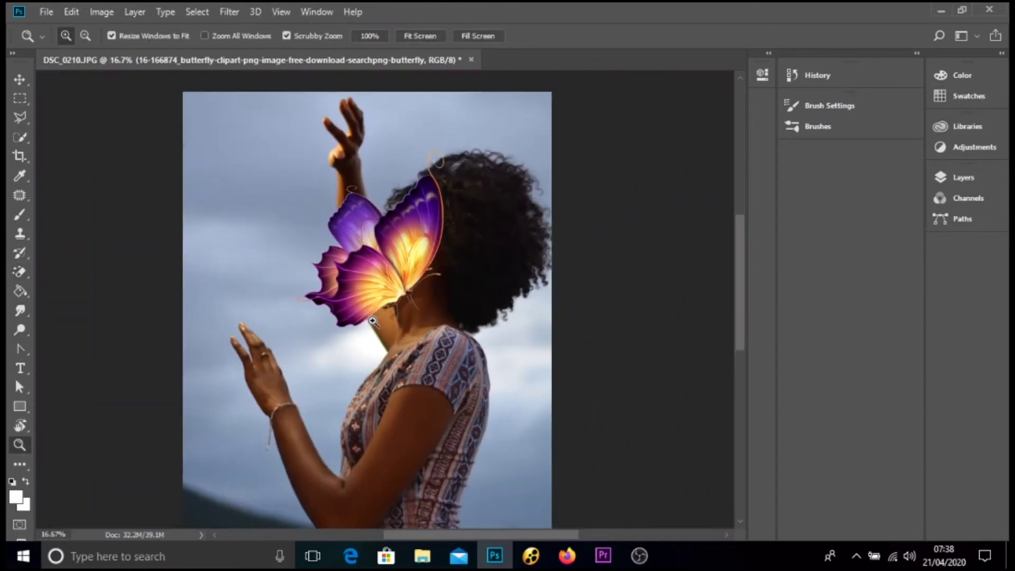
pyautogui.click(19, 79)
pyautogui.moveTo(443, 150); pyautogui.dragTo(419, 175)
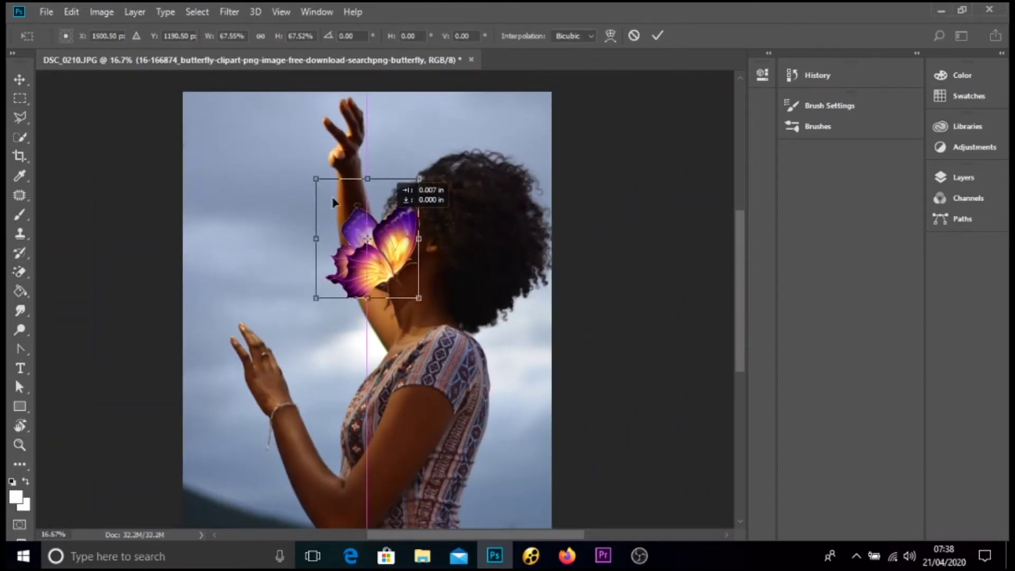
pyautogui.moveTo(394, 219); pyautogui.dragTo(259, 118)
pyautogui.moveTo(276, 189); pyautogui.dragTo(249, 158)
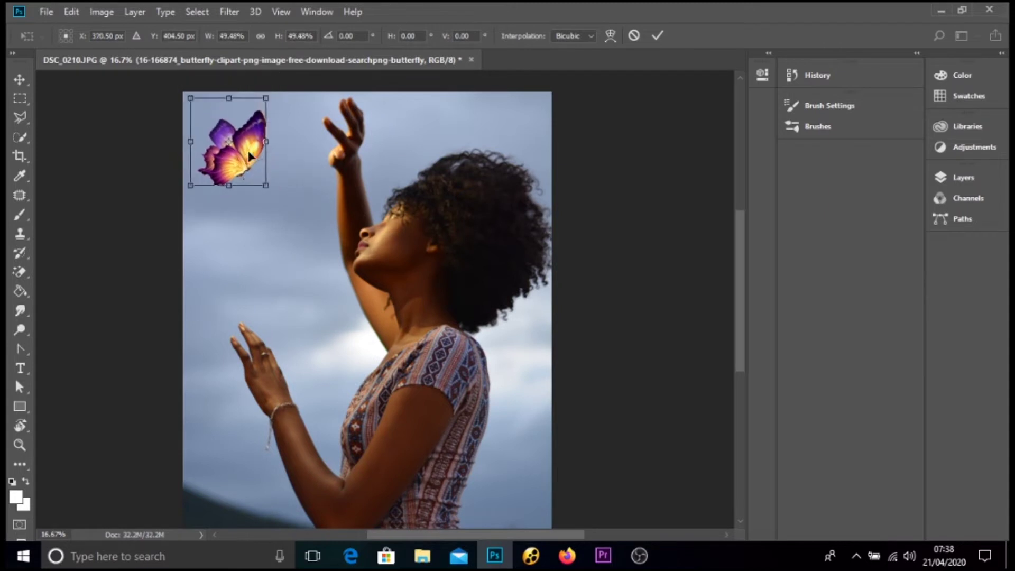
pyautogui.press('Return')
# Display the layer list and scale the butterfly down slightly in the upper-left sky.
pyautogui.scroll(-4, 283, 156)
pyautogui.scroll(3, 283, 156)
pyautogui.press('z')
pyautogui.scroll(-3, 418, 232)
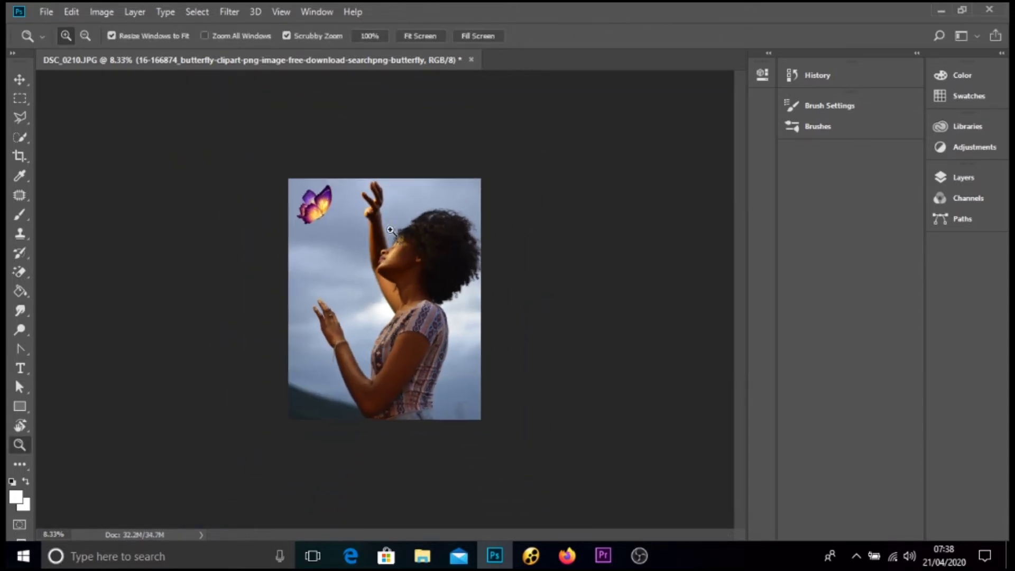
pyautogui.scroll(3, 407, 232)
pyautogui.scroll(-2, 402, 227)
pyautogui.click(963, 178)
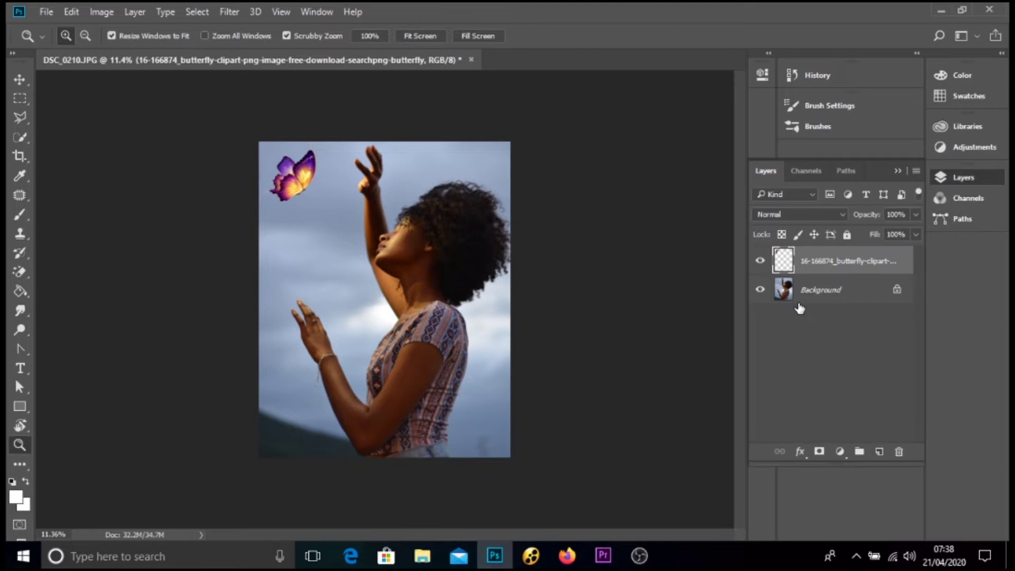
pyautogui.press('v')
pyautogui.moveTo(315, 141); pyautogui.dragTo(307, 145)
pyautogui.press('Return')
pyautogui.press('z')
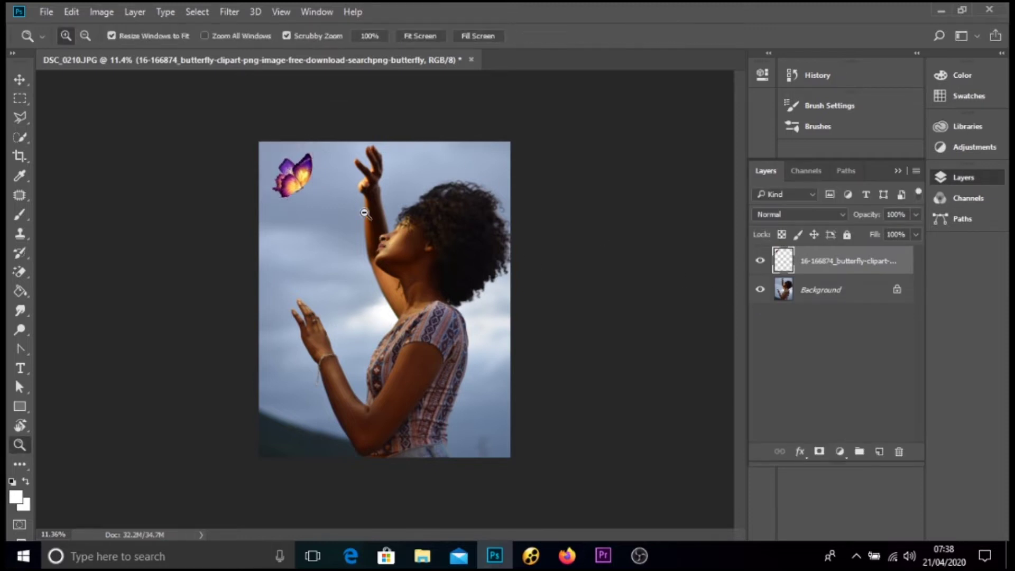
# Add a gradient fill layer above the Background with Radial style and 56% scale.
pyautogui.hotkey('ctrl', '-')
pyautogui.press('v')
pyautogui.click(821, 289)
pyautogui.click(839, 451)
pyautogui.click(872, 146)
pyautogui.click(646, 191)
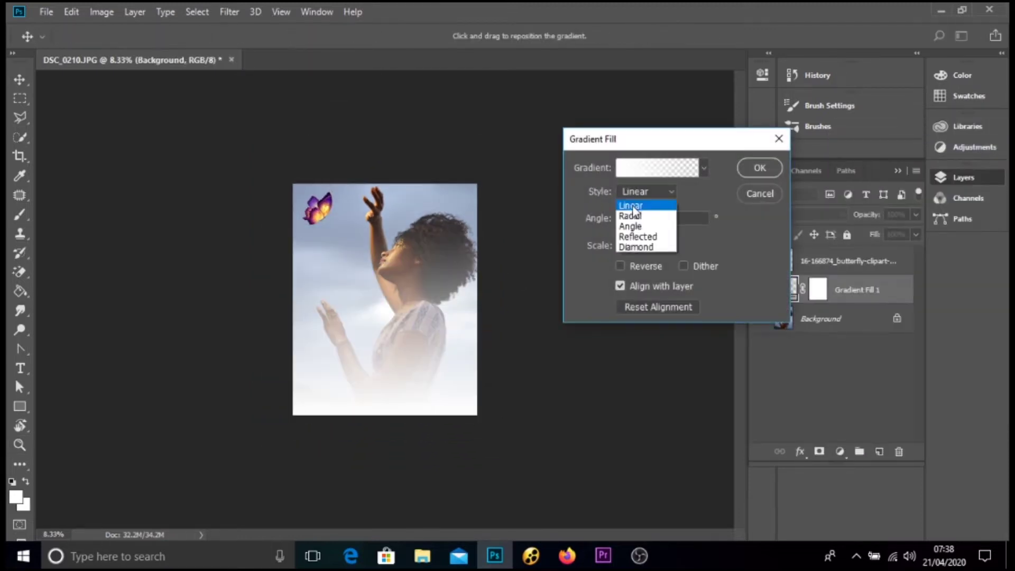
pyautogui.click(634, 199)
pyautogui.moveTo(648, 265); pyautogui.dragTo(649, 265)
# Set the gradient's starting colour to yellow sampled from the butterfly's wing and center the glow behind the butterfly.
pyautogui.click(660, 168)
pyautogui.click(643, 359)
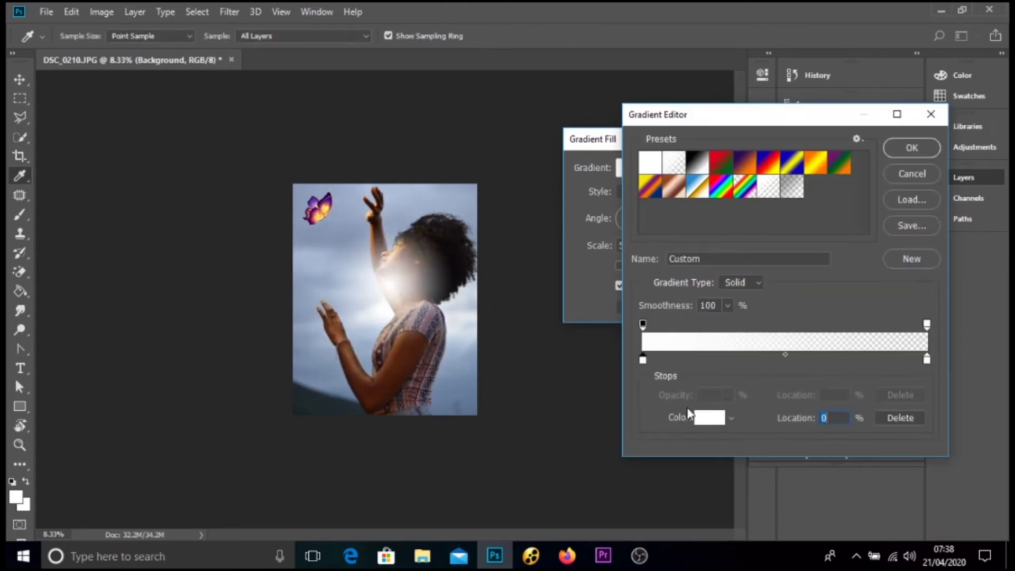
pyautogui.click(709, 417)
pyautogui.click(330, 204)
pyautogui.moveTo(325, 210); pyautogui.dragTo(319, 215)
pyautogui.click(897, 131)
pyautogui.click(911, 147)
pyautogui.moveTo(419, 287); pyautogui.dragTo(349, 209)
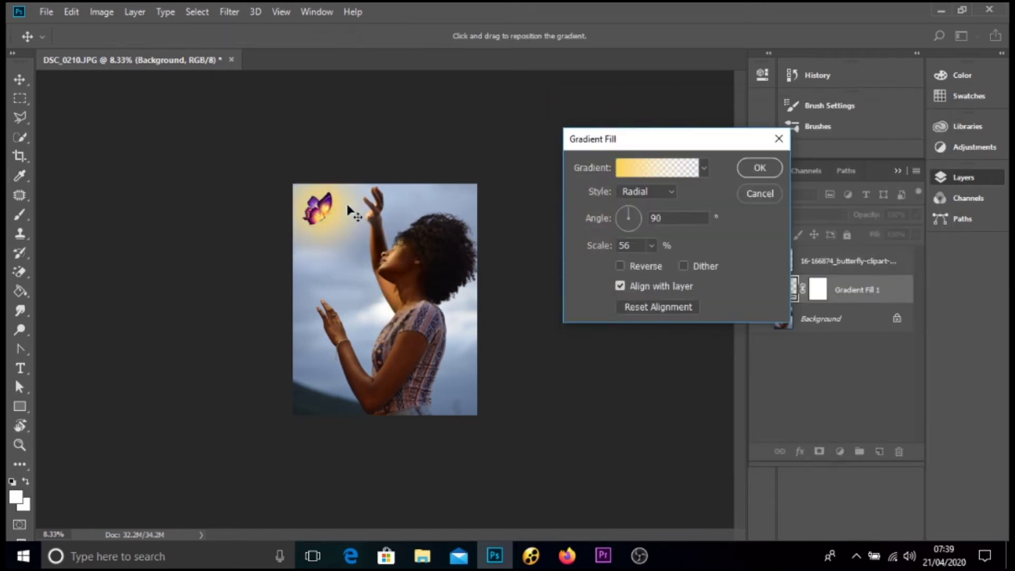
# Enlarge the radial gradient's scale, apply the fill, and set its layer's blend mode to Screen.
pyautogui.moveTo(656, 261); pyautogui.dragTo(652, 264)
pyautogui.press('Return')
pyautogui.press('Return')
pyautogui.click(797, 214)
pyautogui.click(772, 316)
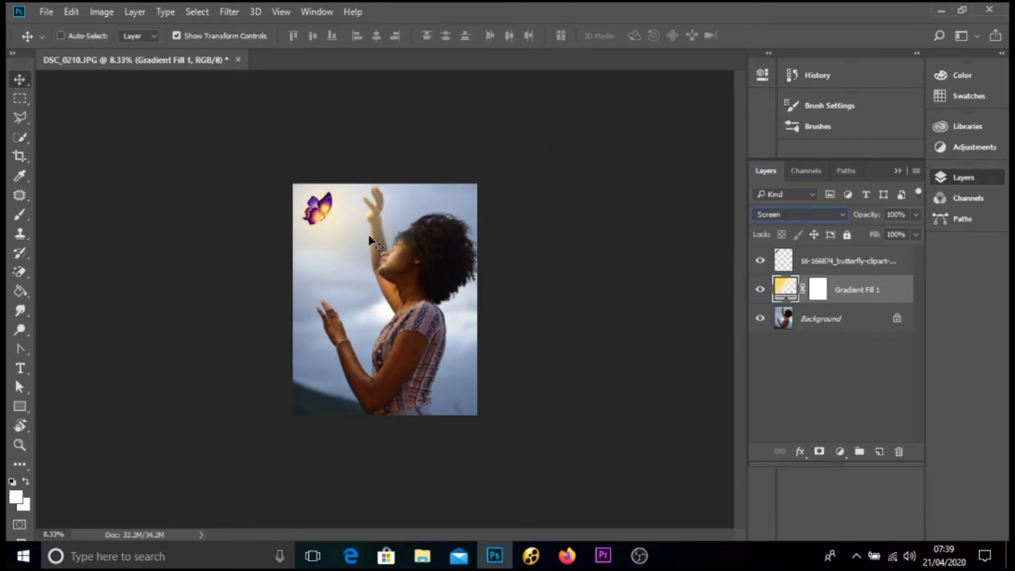
# Examine how the butterfly and its yellow glow blend with the sky and the raised hand.
pyautogui.press('z')
pyautogui.click(426, 261)
pyautogui.keyDown('alt'); pyautogui.click(427, 261); pyautogui.keyUp('alt')
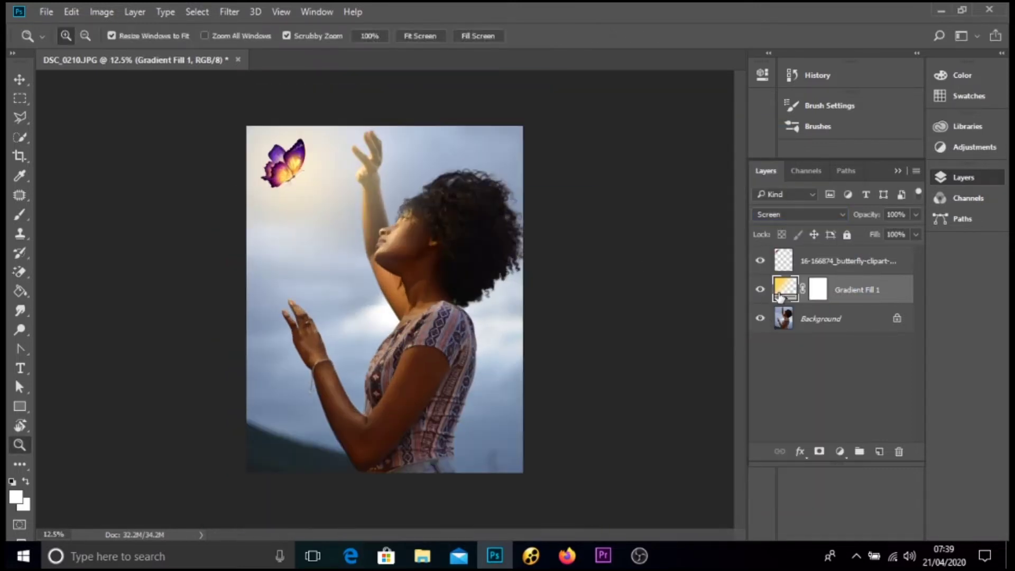
pyautogui.moveTo(402, 241)
pyautogui.mouseDown()
pyautogui.moveTo(378, 240)
pyautogui.moveTo(410, 241)
pyautogui.mouseUp()
pyautogui.click(760, 262)
pyautogui.click(414, 198)
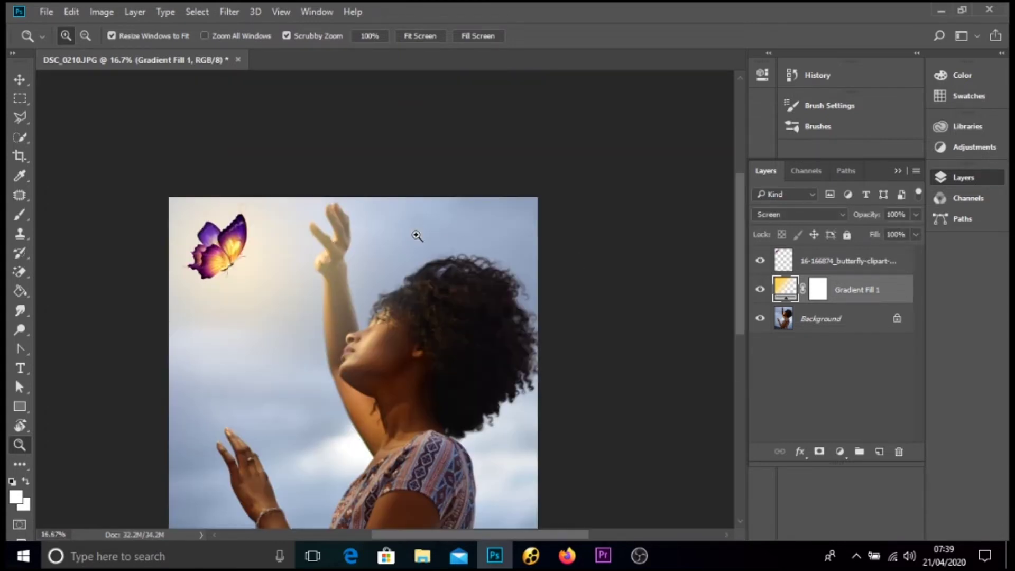
pyautogui.click(306, 217)
pyautogui.moveTo(306, 218); pyautogui.dragTo(303, 249)
pyautogui.scroll(7, 317, 243)
pyautogui.press('v')
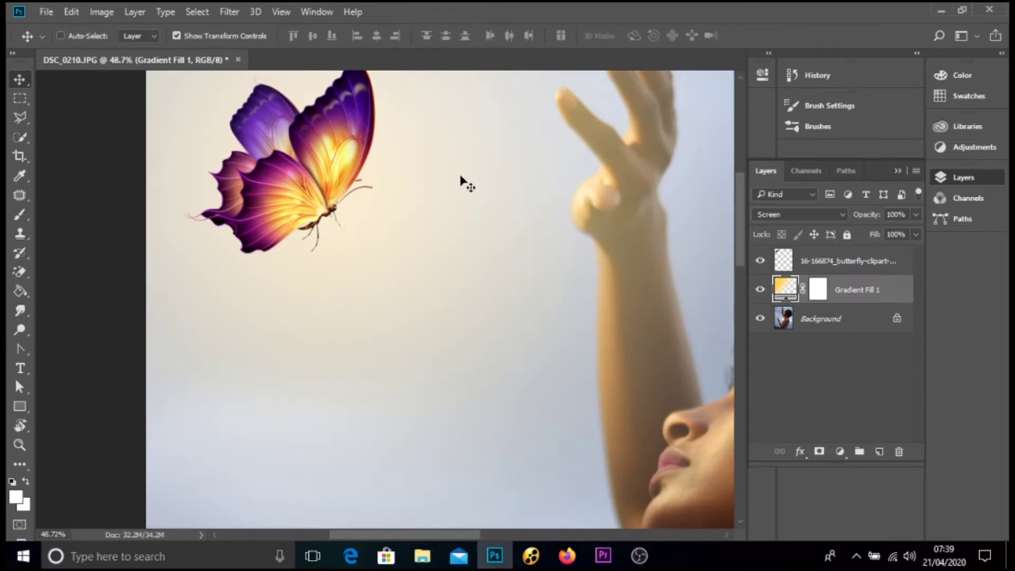
# Select the butterfly layer and scale the butterfly down a little more within the glow.
pyautogui.hotkey('alt', ']')
pyautogui.press('z')
pyautogui.keyDown('alt'); pyautogui.click(464, 272); pyautogui.keyUp('alt')
pyautogui.press('v')
pyautogui.moveTo(403, 259); pyautogui.dragTo(380, 213)
pyautogui.press('Return')
# Try the Lighten blend mode on the gradient fill layer and return it to Screen.
pyautogui.click(856, 289)
pyautogui.click(791, 215)
pyautogui.click(773, 309)
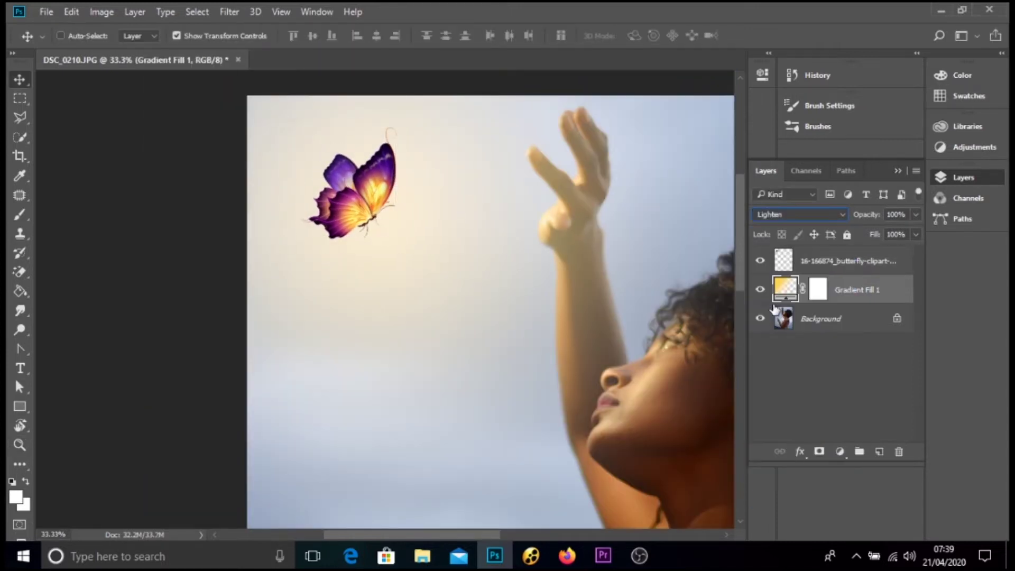
pyautogui.click(19, 445)
pyautogui.keyDown('alt'); pyautogui.click(296, 304); pyautogui.keyUp('alt')
pyautogui.keyDown('alt'); pyautogui.click(297, 303); pyautogui.keyUp('alt')
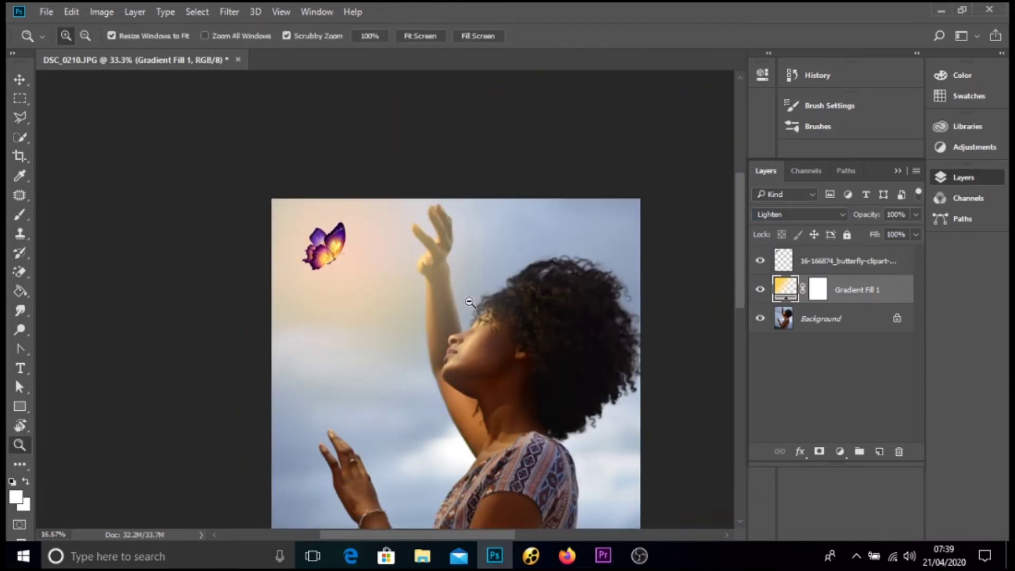
pyautogui.keyDown('alt'); pyautogui.click(468, 302); pyautogui.keyUp('alt')
pyautogui.click(791, 215)
pyautogui.click(763, 315)
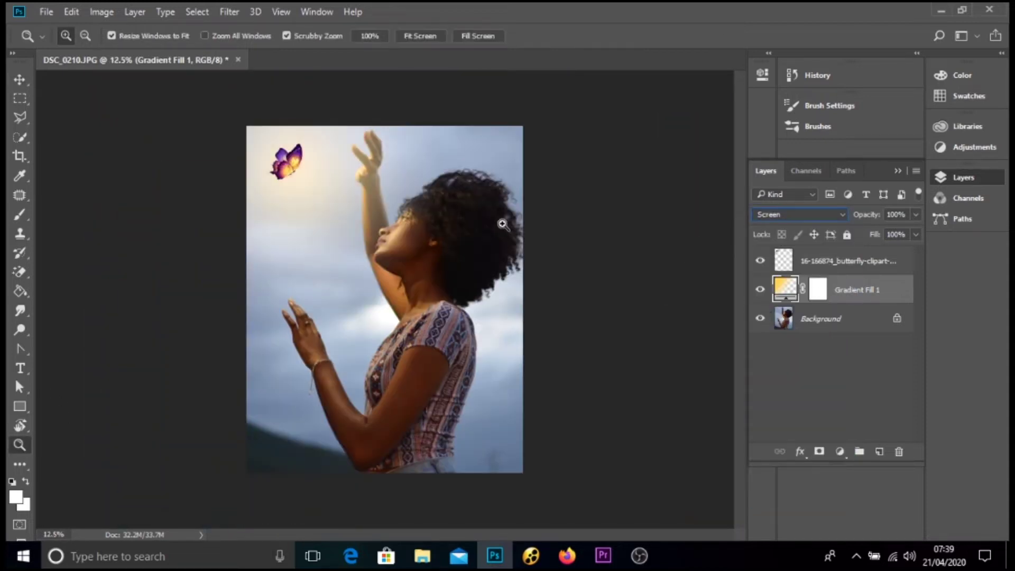
# Open the black sparkle image from the file explorer as a separate document.
pyautogui.keyDown('alt'); pyautogui.click(397, 214); pyautogui.keyUp('alt')
pyautogui.click(396, 217)
pyautogui.click(421, 555)
pyautogui.moveTo(330, 193); pyautogui.dragTo(280, 61)
pyautogui.scroll(-4, 376, 204)
pyautogui.scroll(4, 376, 204)
pyautogui.press('f')
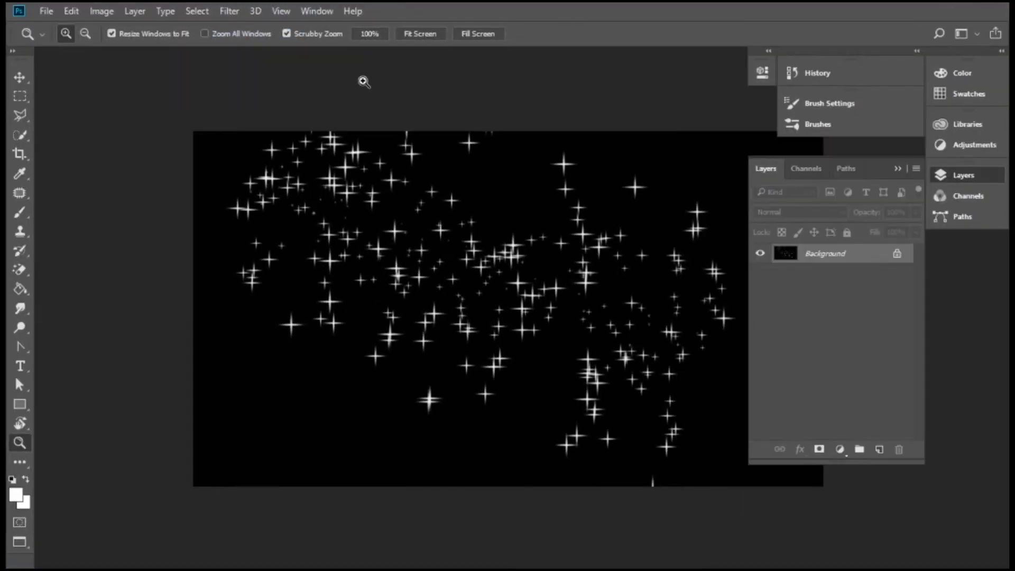
pyautogui.press('f')
pyautogui.press('f')
# Copy the sparkle image into the portrait document as a new layer and close the source document.
pyautogui.moveTo(331, 61); pyautogui.dragTo(602, 274)
pyautogui.moveTo(348, 279); pyautogui.dragTo(357, 277)
pyautogui.click(1003, 102)
pyautogui.press('w')
pyautogui.rightClick(489, 217)
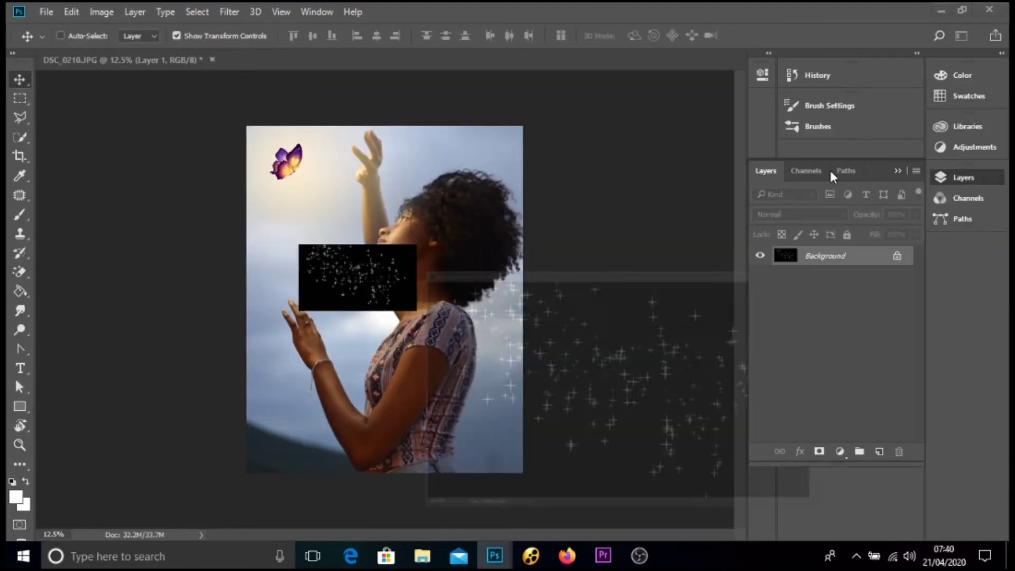
pyautogui.click(521, 361)
# Enlarge the sparkle layer, rotate it upright, and position it over the upper-left part of the photo.
pyautogui.moveTo(438, 244); pyautogui.dragTo(415, 389)
pyautogui.moveTo(374, 309)
pyautogui.mouseDown()
pyautogui.moveTo(333, 229)
pyautogui.moveTo(320, 230)
pyautogui.moveTo(353, 280)
pyautogui.mouseUp()
pyautogui.moveTo(344, 245); pyautogui.dragTo(327, 242)
pyautogui.press('Return')
# Duplicate the sparkle layer and rotate the copy about 120° so it extends toward the raised arm.
pyautogui.hotkey('ctrl', 'j')
pyautogui.press('v')
pyautogui.moveTo(345, 98); pyautogui.dragTo(333, 288)
pyautogui.moveTo(349, 198); pyautogui.dragTo(359, 176)
pyautogui.press('Return')
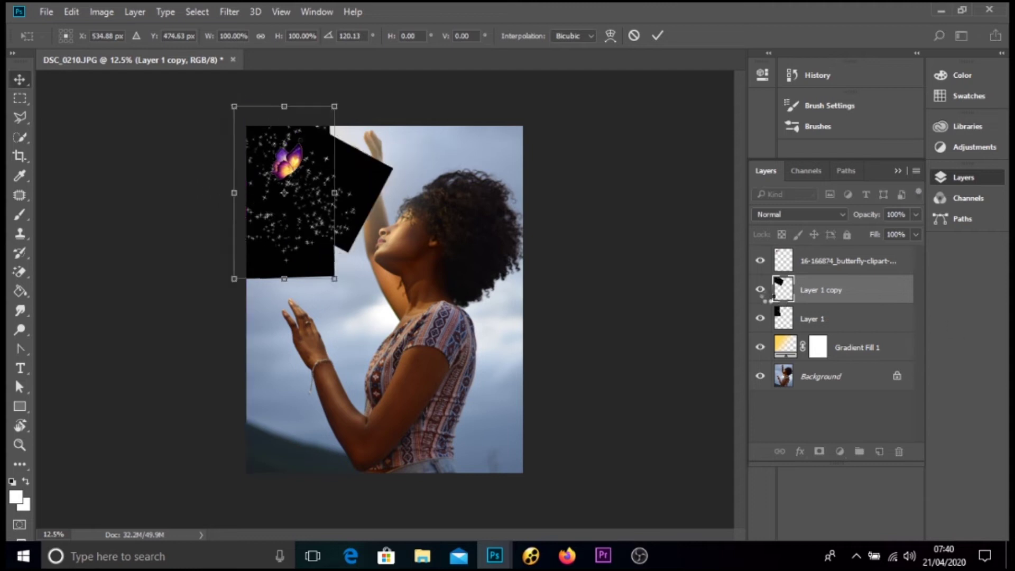
# Merge the two sparkle layers and enlarge the merged layer to reach the woman's face.
pyautogui.keyDown('ctrl'); pyautogui.click(818, 315); pyautogui.keyUp('ctrl')
pyautogui.hotkey('ctrl', 'e')
pyautogui.moveTo(392, 279); pyautogui.dragTo(430, 316)
pyautogui.moveTo(380, 248); pyautogui.dragTo(397, 259)
pyautogui.press('Return')
# Set the merged sparkle layer's blend mode to Screen and inspect the sparkles around the butterfly and face.
pyautogui.click(798, 214)
pyautogui.click(782, 304)
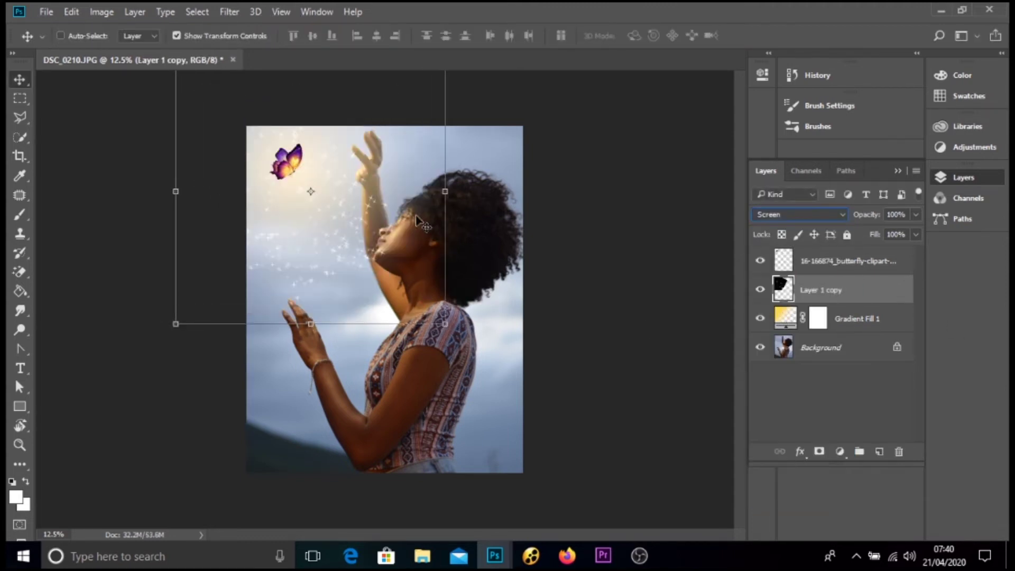
pyautogui.click(20, 444)
pyautogui.click(109, 216)
pyautogui.moveTo(683, 203); pyautogui.dragTo(291, 222)
pyautogui.keyDown('alt'); pyautogui.click(437, 296); pyautogui.keyUp('alt')
pyautogui.moveTo(551, 303); pyautogui.dragTo(452, 303)
# Duplicate the sparkle layer, place the rotated copy over the raised arm and face, and set its opacity to 37%.
pyautogui.press('v')
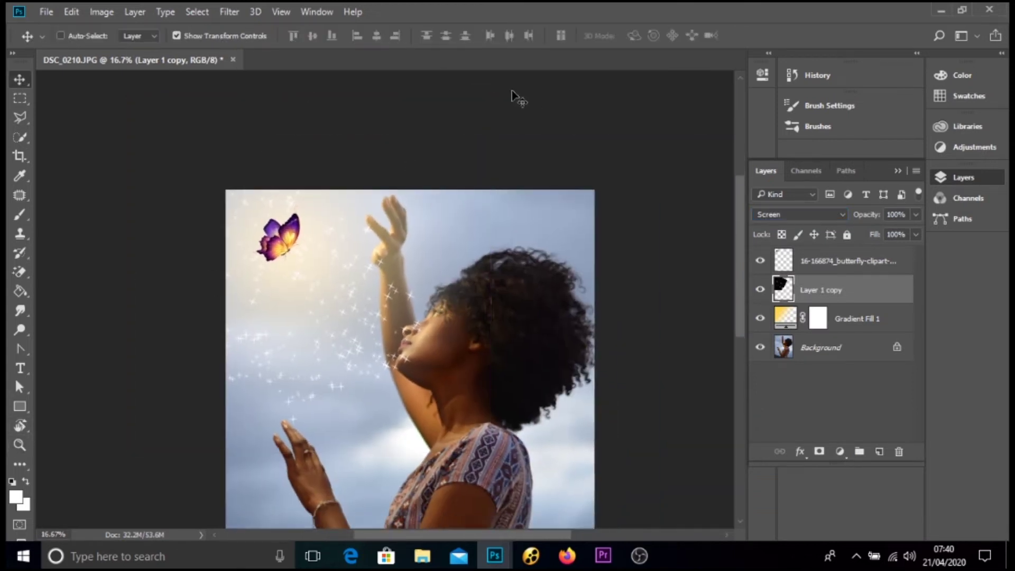
pyautogui.hotkey('ctrl', 't')
pyautogui.moveTo(537, 113); pyautogui.dragTo(474, 301)
pyautogui.press('Return')
pyautogui.hotkey('ctrl', 'j')
pyautogui.moveTo(455, 227); pyautogui.dragTo(502, 162)
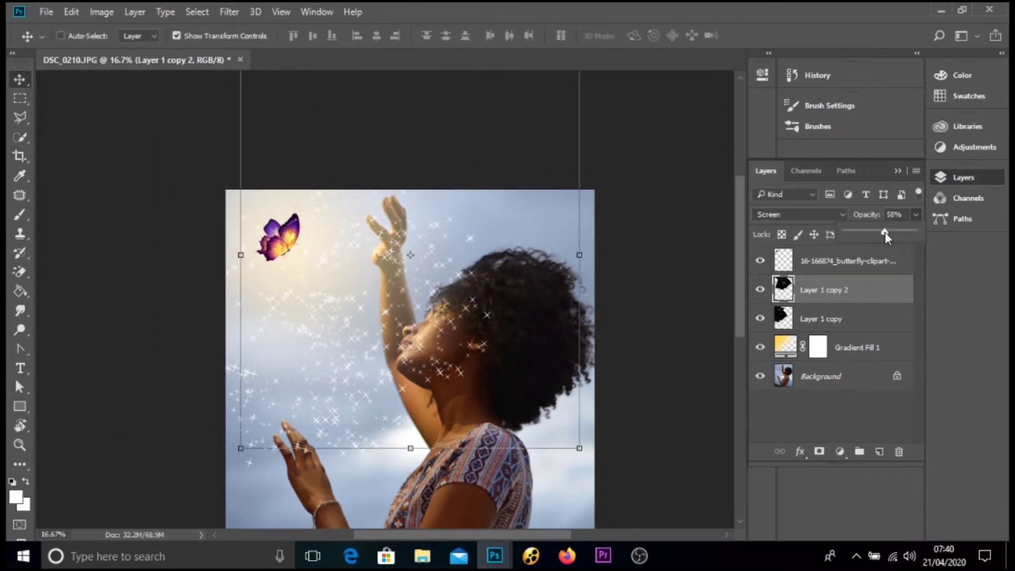
pyautogui.press('z')
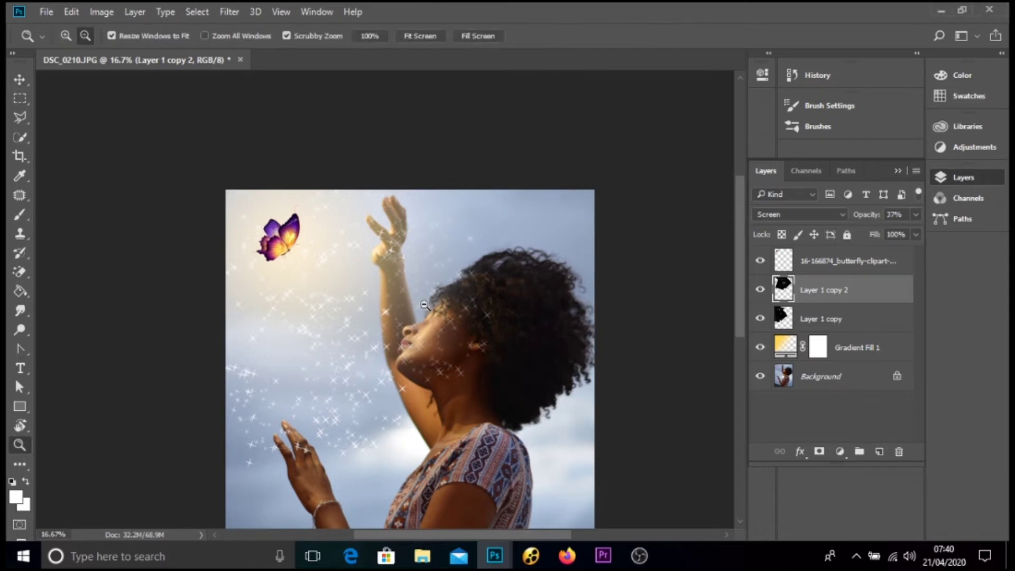
# Merge the sparkle copy with the sparkle layer below and set the merged layer's blend mode to Screen.
pyautogui.hotkey('ctrl', 'e')
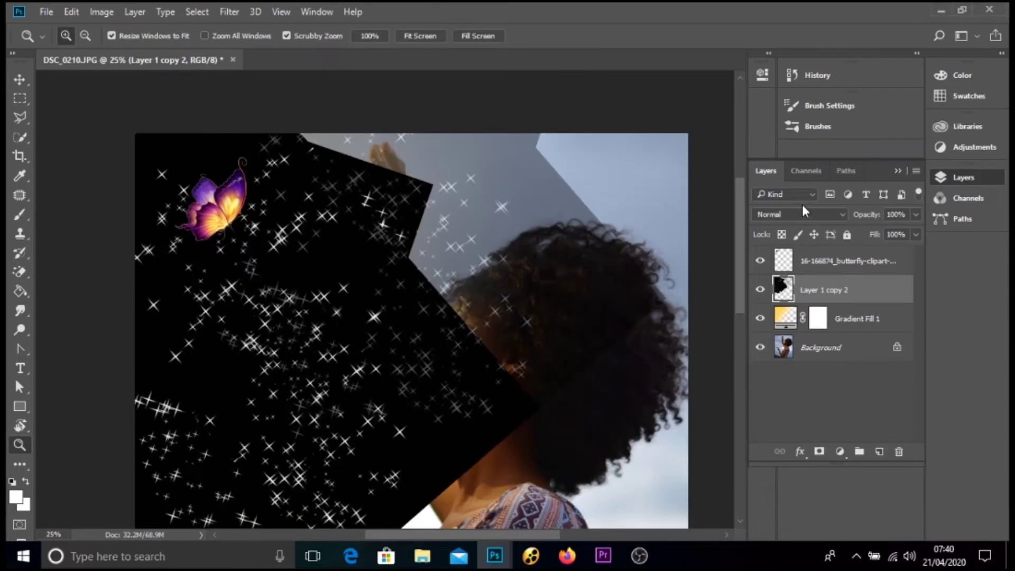
pyautogui.click(801, 210)
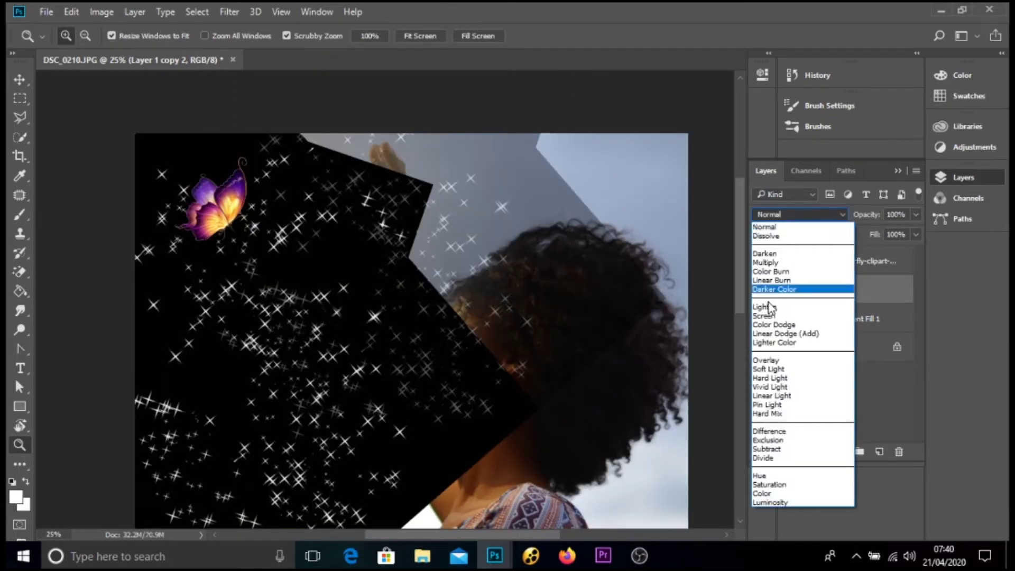
pyautogui.click(767, 312)
# Mask the sparkle layer and fade sparkles over the face and arm with a soft black brush at 25% opacity, 30% flow.
pyautogui.keyDown('alt'); pyautogui.click(711, 301); pyautogui.keyUp('alt')
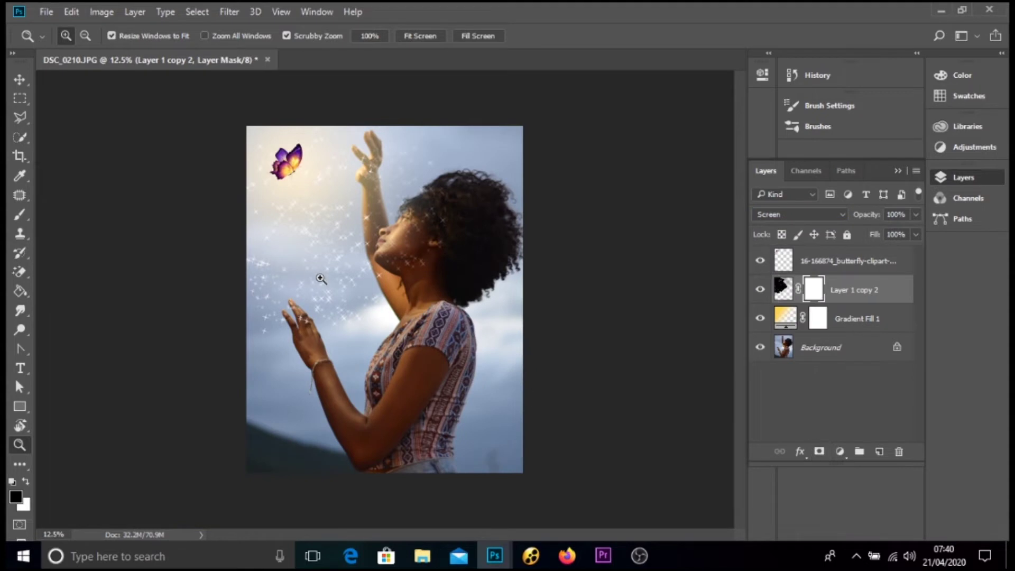
pyautogui.press('b')
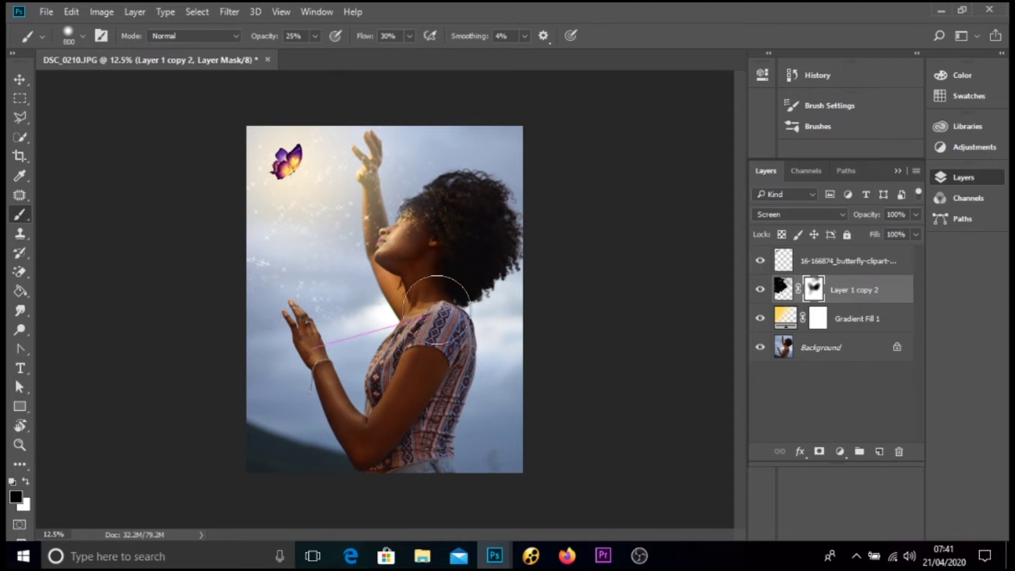
pyautogui.keyDown('alt'); pyautogui.click(632, 310); pyautogui.keyUp('alt')
pyautogui.press('w')
pyautogui.rightClick(455, 283)
pyautogui.press('Escape')
pyautogui.rightClick(367, 210)
pyautogui.press('Escape')
# Open the Camera Raw filter on the Background layer and set Highlights and Whites to -33.
pyautogui.press('z')
pyautogui.click(435, 252)
pyautogui.click(846, 352)
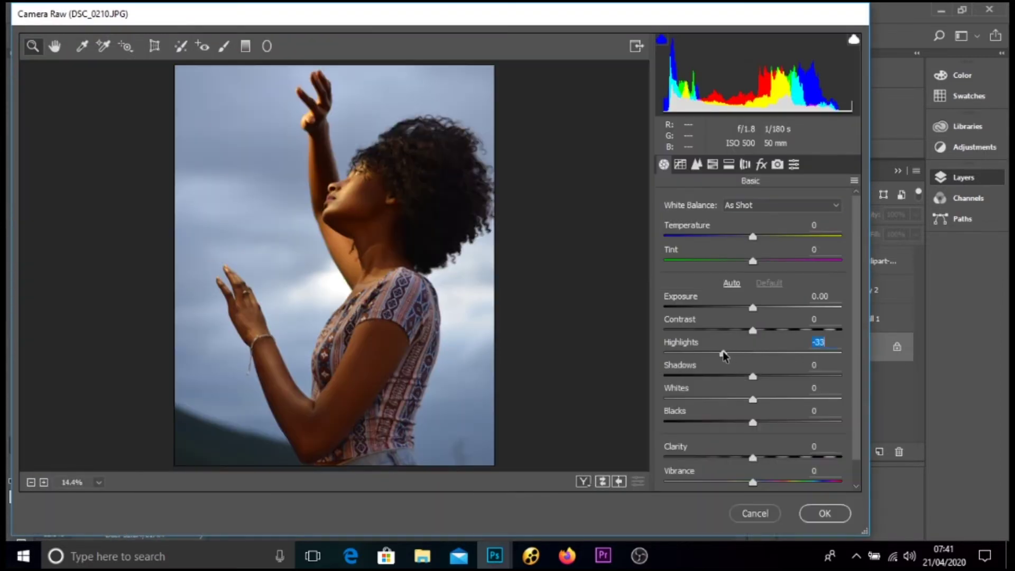
pyautogui.moveTo(753, 399); pyautogui.dragTo(720, 400)
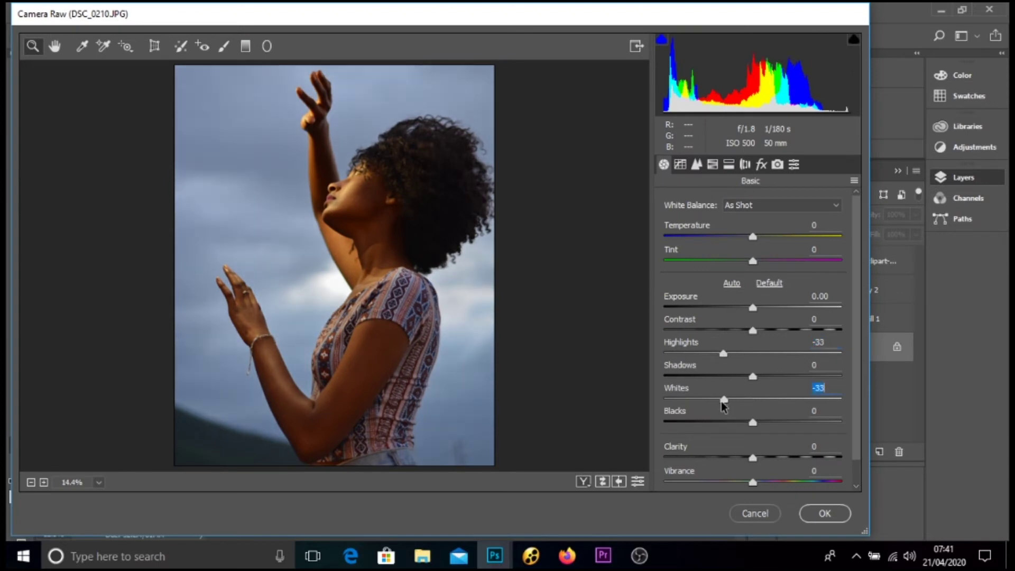
pyautogui.scroll(-1, 741, 432)
pyautogui.click(766, 478)
pyautogui.moveTo(756, 210); pyautogui.dragTo(752, 210)
# Set the camera calibration to Blue Primary hue -19 and saturation +8, Green Primary hue -4 and saturation +8.
pyautogui.click(777, 164)
pyautogui.moveTo(745, 443); pyautogui.dragTo(766, 464)
pyautogui.moveTo(757, 374); pyautogui.dragTo(774, 398)
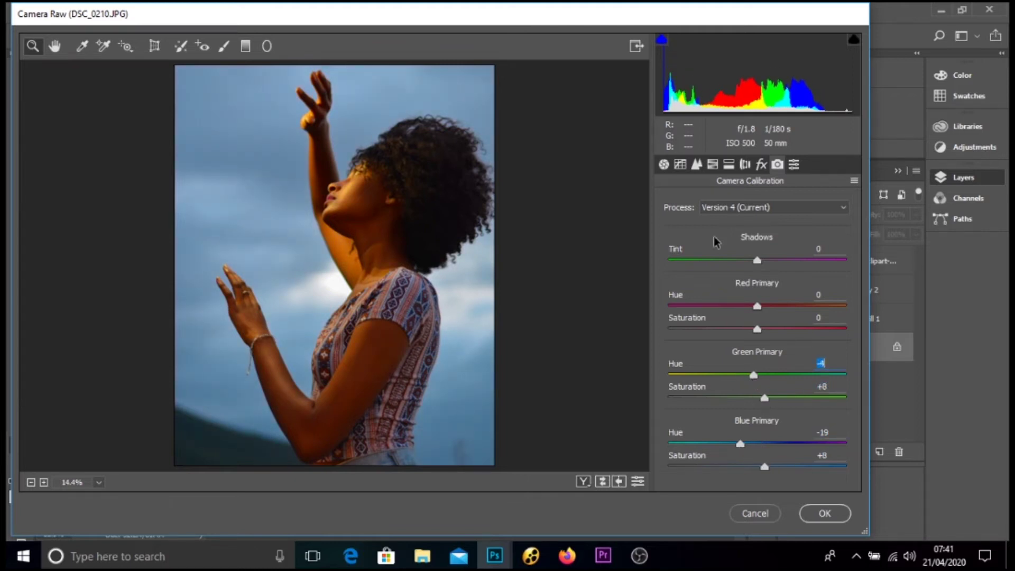
# Set the HSL hue of Blues to -3 and Purples to -22.
pyautogui.click(729, 165)
pyautogui.click(713, 164)
pyautogui.moveTo(743, 403); pyautogui.dragTo(773, 406)
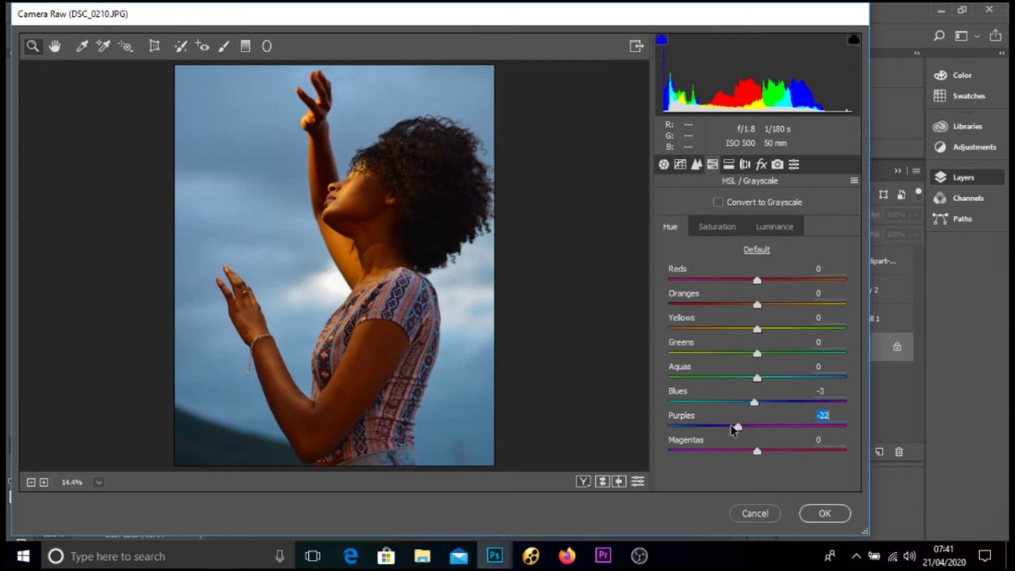
# Set the Blues saturation to +19 and luminance to -22, and apply the Camera Raw adjustments.
pyautogui.click(716, 226)
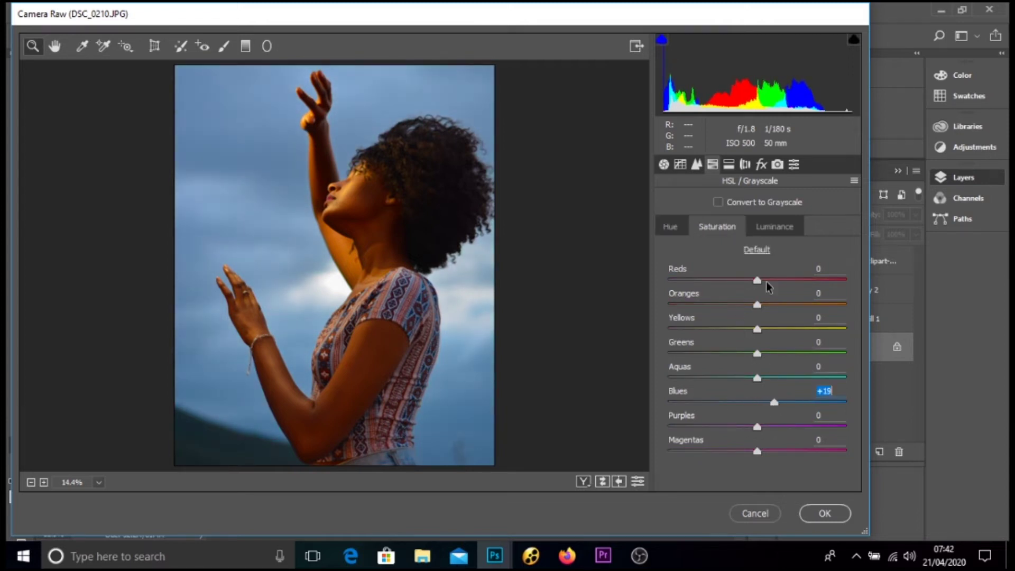
pyautogui.click(774, 227)
pyautogui.moveTo(757, 402); pyautogui.dragTo(738, 404)
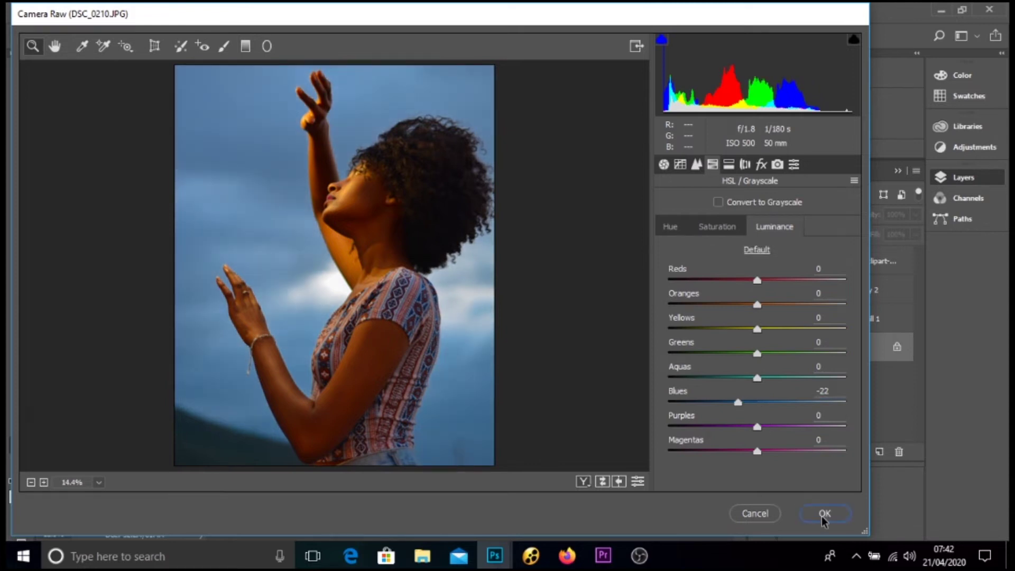
pyautogui.click(824, 514)
# Duplicate the masked sparkle layer, move the copy down toward the lower hand, and rotate it -14.76°.
pyautogui.moveTo(448, 254); pyautogui.dragTo(387, 252)
pyautogui.click(852, 293)
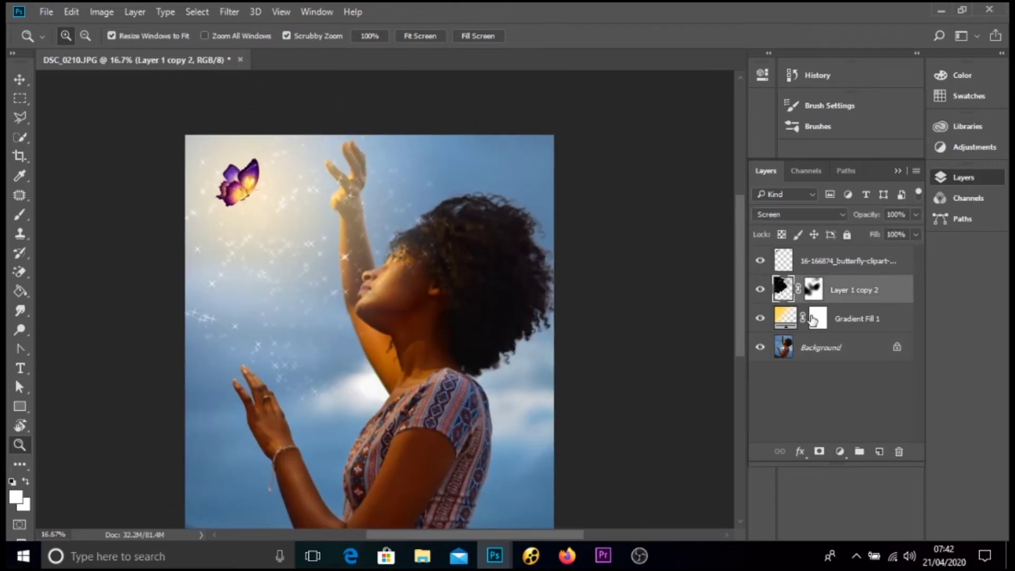
pyautogui.hotkey('ctrl', 'j')
pyautogui.press('v')
pyautogui.moveTo(317, 254); pyautogui.dragTo(313, 408)
pyautogui.moveTo(470, 184); pyautogui.dragTo(350, 213)
pyautogui.press('Return')
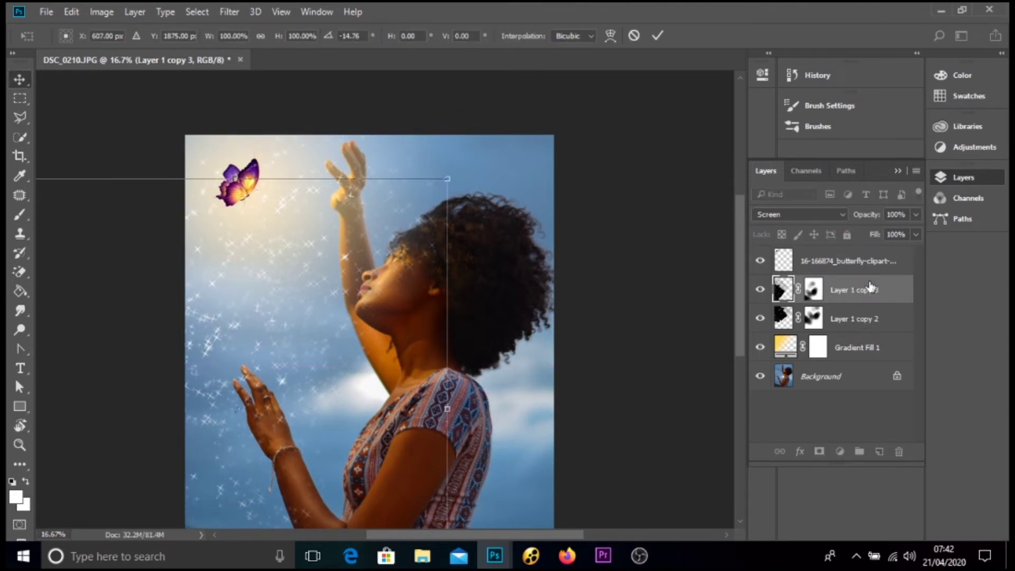
# Commit the rotation and move the rotated sparkle copy above the butterfly layer in the layer stack.
pyautogui.moveTo(858, 286); pyautogui.dragTo(857, 262)
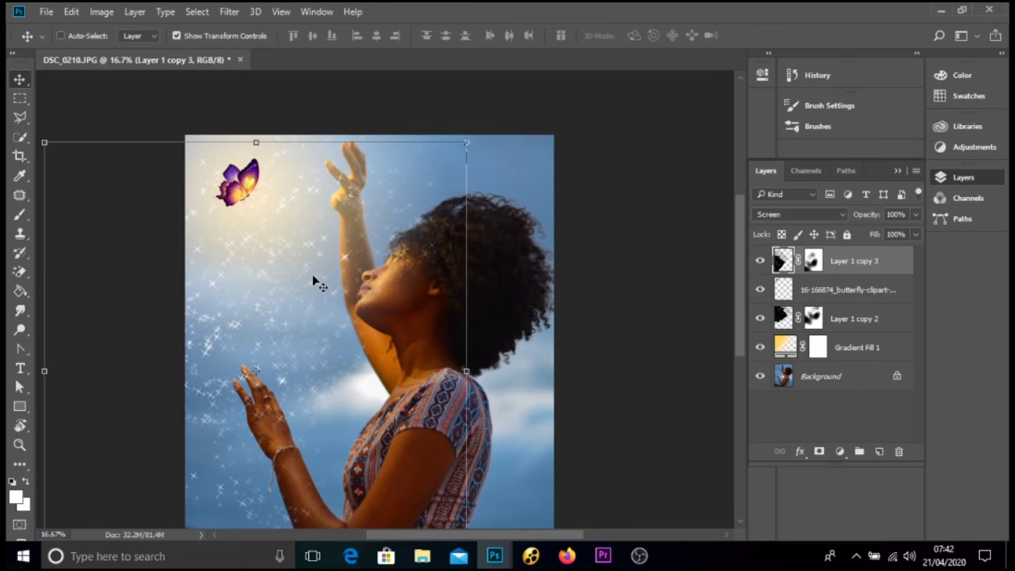
pyautogui.press('z')
pyautogui.click(274, 222)
pyautogui.click(262, 217)
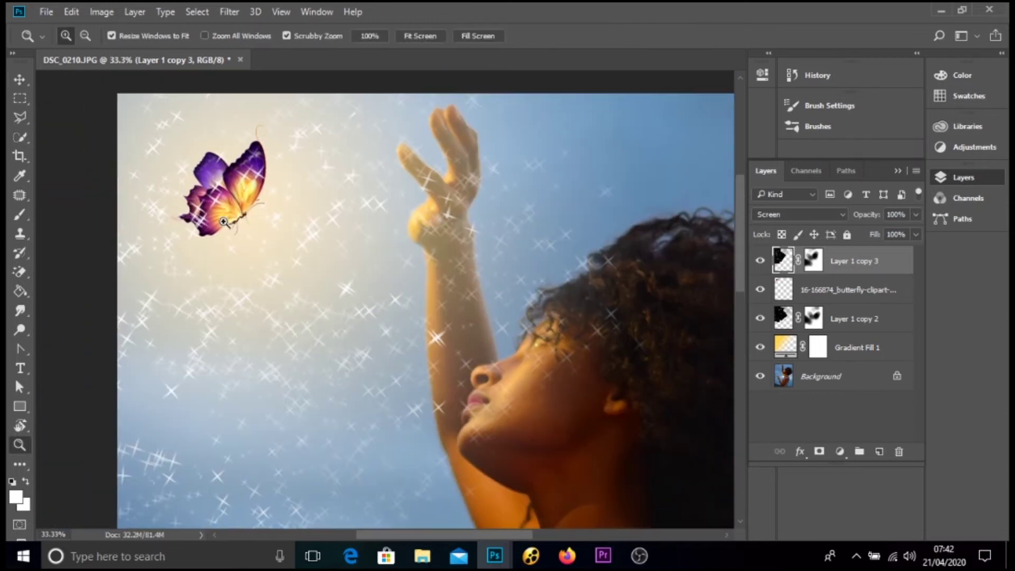
pyautogui.click(251, 215)
pyautogui.press('v')
pyautogui.moveTo(252, 216); pyautogui.dragTo(261, 204)
pyautogui.scroll(1, 274, 240)
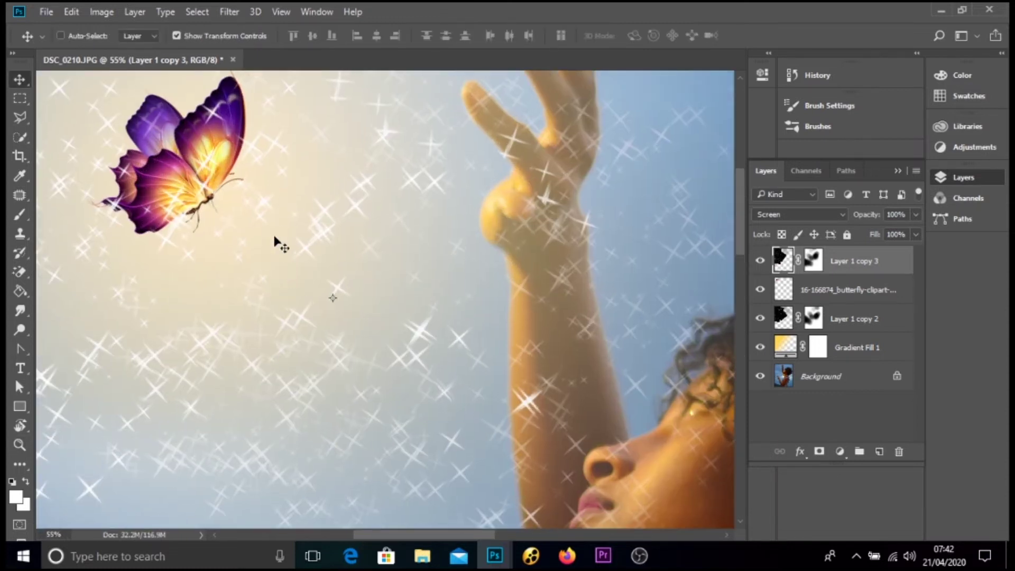
pyautogui.press('b')
pyautogui.press('z')
pyautogui.hotkey('ctrl', '-')
pyautogui.press('b')
pyautogui.moveTo(235, 419)
pyautogui.mouseDown()
pyautogui.moveTo(176, 389)
pyautogui.moveTo(351, 403)
pyautogui.mouseUp()
pyautogui.moveTo(286, 408); pyautogui.dragTo(397, 369)
pyautogui.moveTo(494, 353)
pyautogui.mouseDown()
pyautogui.moveTo(259, 288)
pyautogui.moveTo(208, 356)
pyautogui.mouseUp()
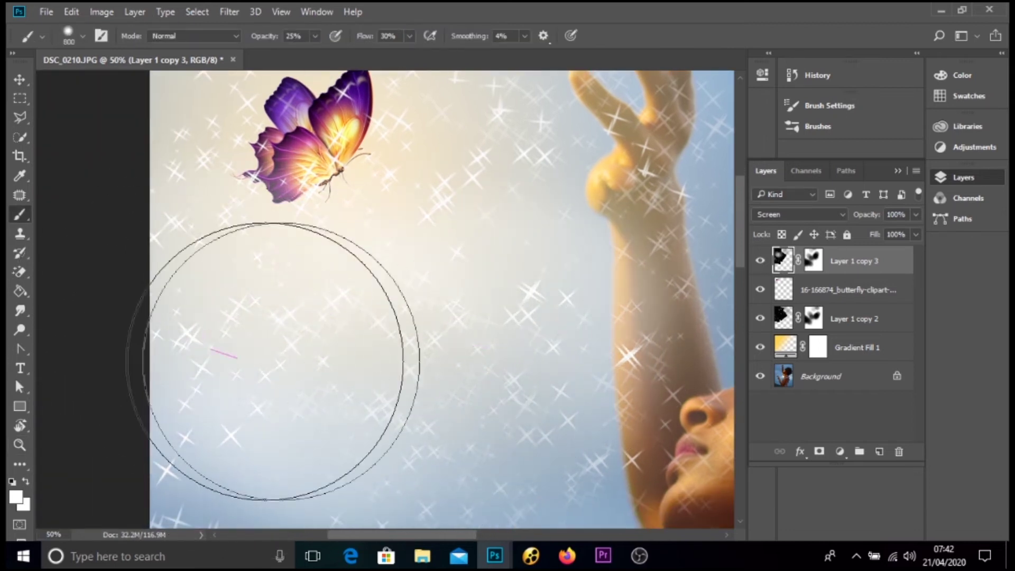
pyautogui.hotkey('ctrl', 'alt', 'z')
pyautogui.hotkey('ctrl', 'alt', 'z')
# Paint black on the topmost sparkle layer's mask to fade the sparkles around and below the butterfly.
pyautogui.click(813, 261)
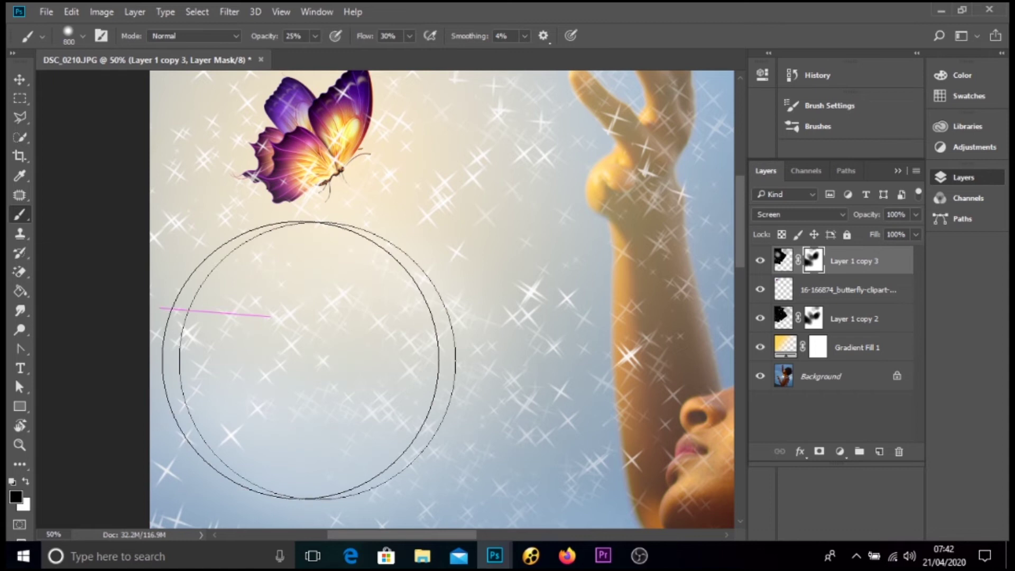
pyautogui.press('z')
pyautogui.keyDown('alt'); pyautogui.click(532, 301); pyautogui.keyUp('alt')
pyautogui.moveTo(461, 311); pyautogui.dragTo(759, 265)
pyautogui.moveTo(421, 256); pyautogui.dragTo(420, 256)
pyautogui.keyDown('alt'); pyautogui.click(419, 255); pyautogui.keyUp('alt')
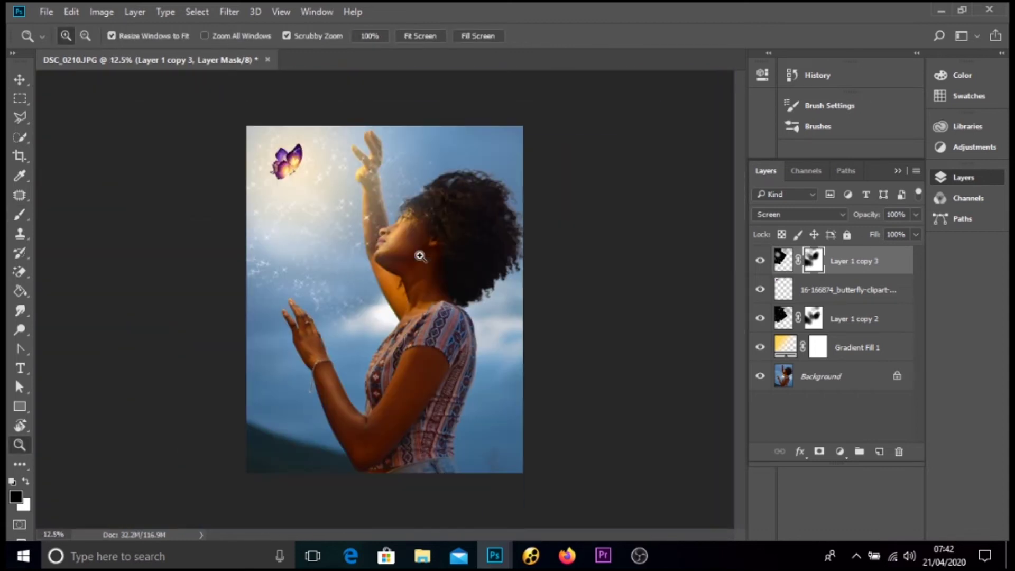
pyautogui.moveTo(415, 199); pyautogui.dragTo(425, 200)
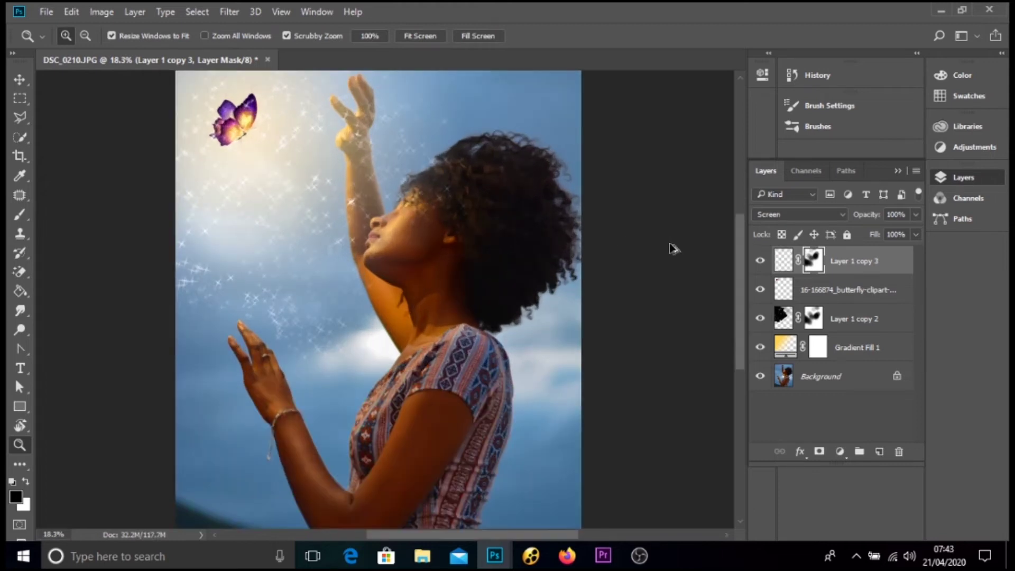
# Undo the last change and move the topmost sparkle layer up toward the butterfly.
pyautogui.hotkey('ctrl', 'z')
pyautogui.press('b')
pyautogui.press('v')
pyautogui.moveTo(252, 299)
pyautogui.mouseDown()
pyautogui.moveTo(277, 163)
pyautogui.moveTo(261, 160)
pyautogui.mouseUp()
pyautogui.press('b')
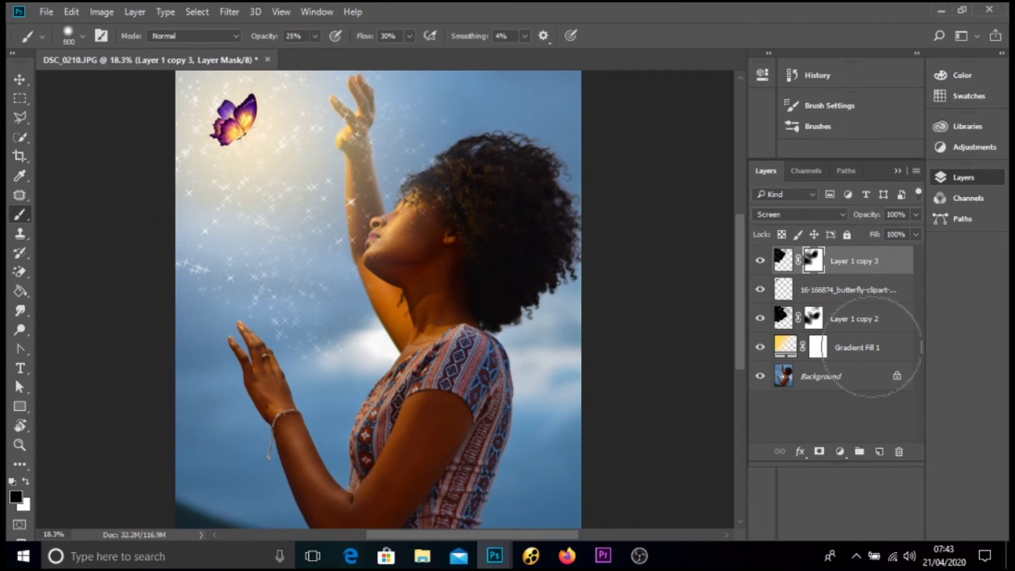
pyautogui.click(864, 319)
pyautogui.moveTo(430, 113); pyautogui.dragTo(431, 149)
pyautogui.hotkey('ctrl', 'alt', 'z')
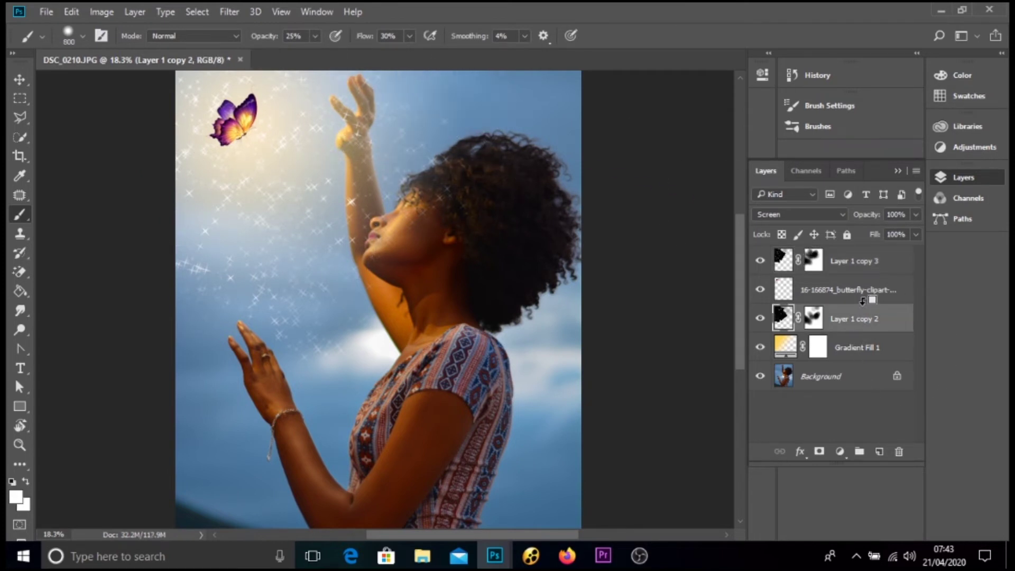
# Paint black on the masks of both sparkle layers to remove the sparkles beside the raised hand and arm.
pyautogui.click(814, 319)
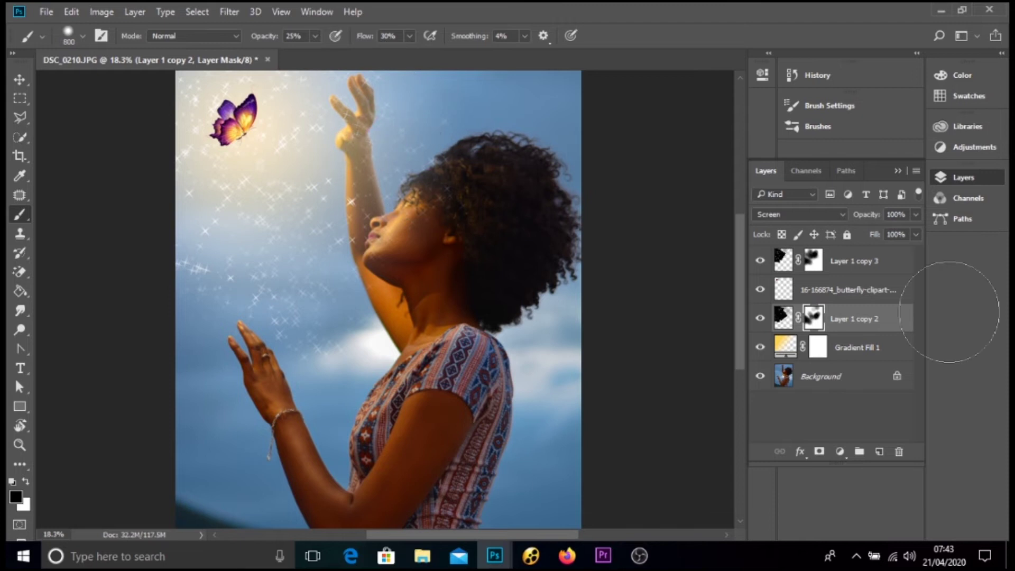
pyautogui.click(814, 260)
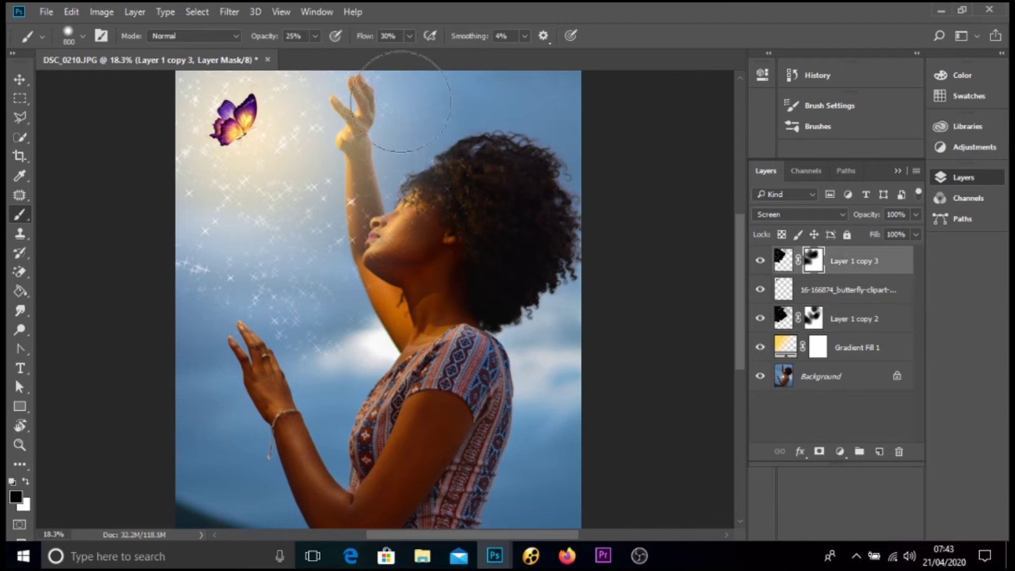
# Move the topmost sparkle layer down so its sparkles spread toward the lower hand.
pyautogui.press('v')
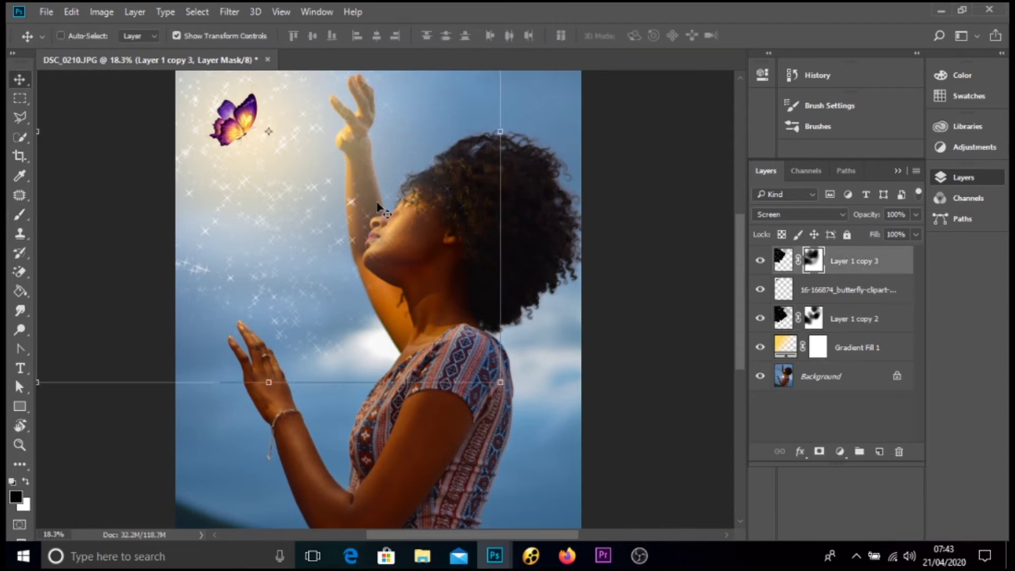
pyautogui.moveTo(338, 267); pyautogui.dragTo(357, 362)
pyautogui.press('z')
pyautogui.moveTo(398, 270)
pyautogui.mouseDown()
pyautogui.moveTo(365, 275)
pyautogui.moveTo(388, 263)
pyautogui.mouseUp()
pyautogui.hotkey('ctrl', '0')
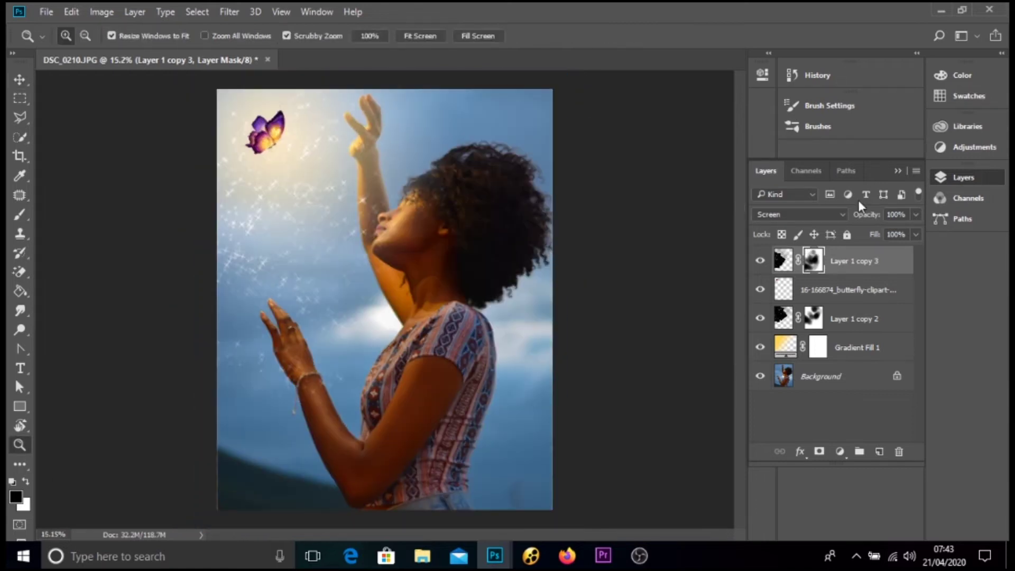
pyautogui.hotkey('ctrl', '+')
# Add a reversed Radial gradient fill layer at 89% scale, with its clear centre positioned near the butterfly.
pyautogui.click(839, 451)
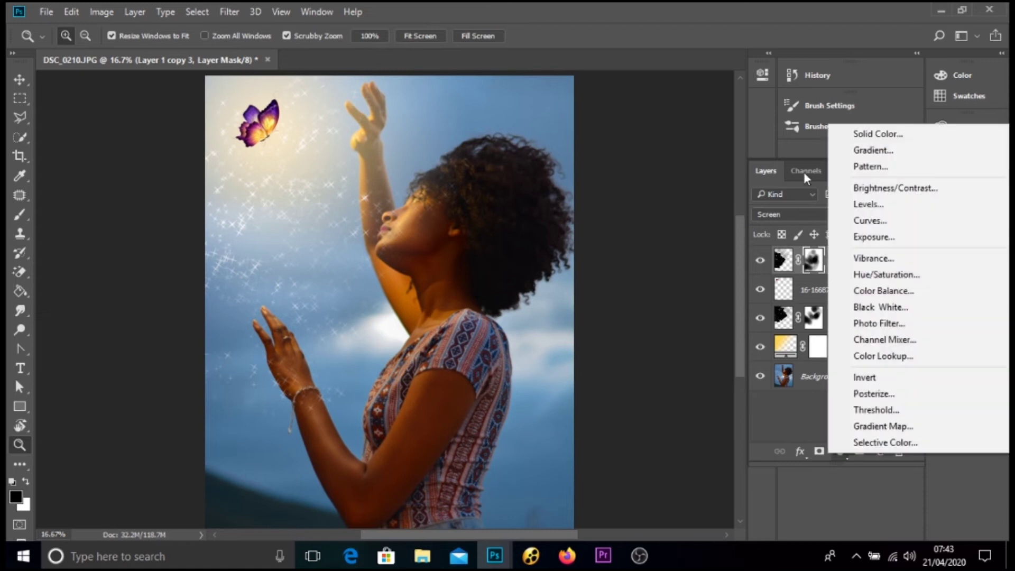
pyautogui.click(856, 150)
pyautogui.click(646, 191)
pyautogui.click(630, 206)
pyautogui.click(620, 265)
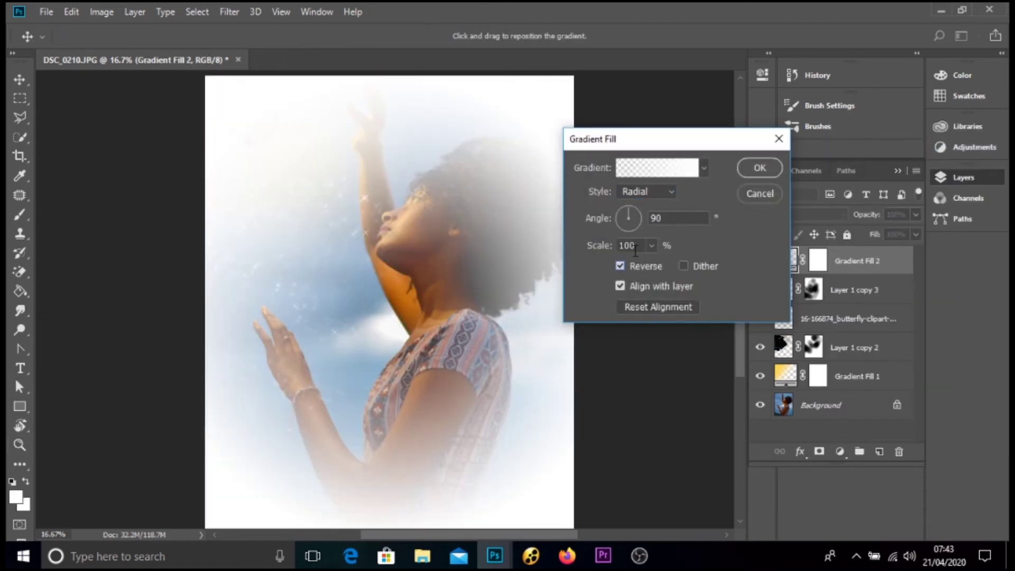
pyautogui.moveTo(338, 166); pyautogui.dragTo(294, 116)
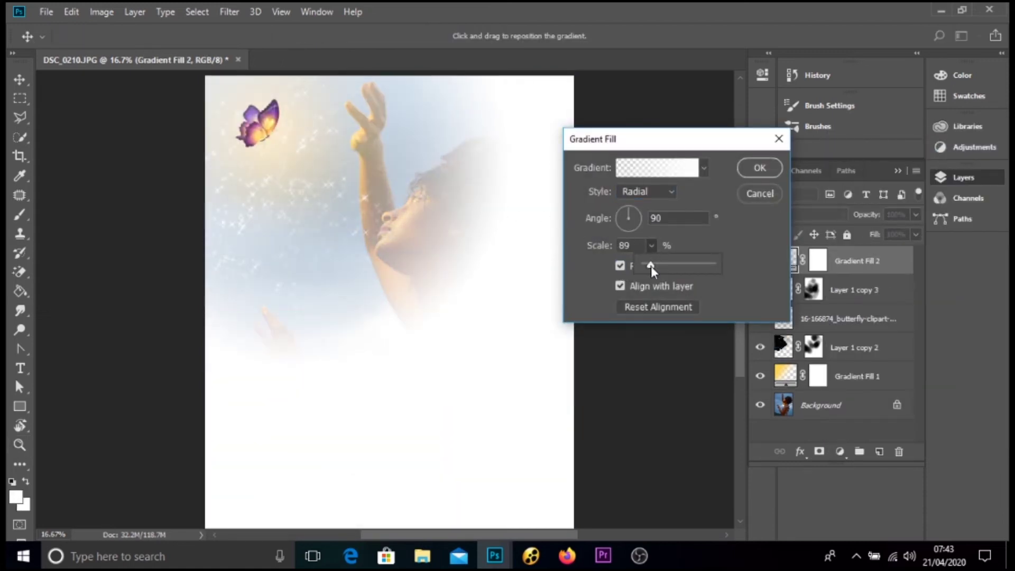
# Set the new gradient's colour stop to black and apply the gradient fill.
pyautogui.click(635, 168)
pyautogui.click(643, 359)
pyautogui.click(709, 418)
pyautogui.moveTo(597, 296); pyautogui.dragTo(391, 374)
pyautogui.click(897, 130)
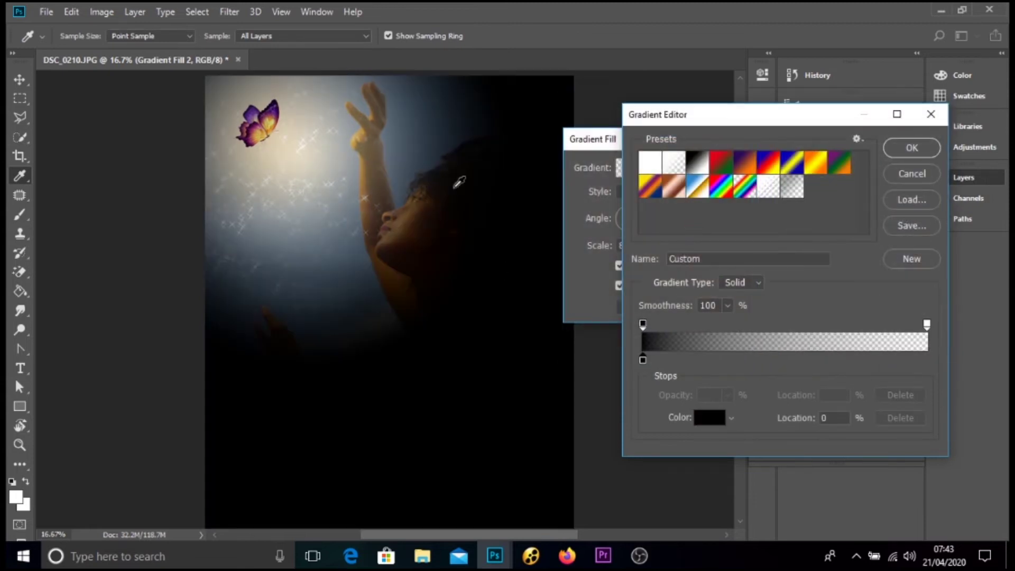
pyautogui.press('Return')
pyautogui.press('Return')
# Set the black gradient layer's blend mode to Soft Light and its opacity to 29%.
pyautogui.click(798, 214)
pyautogui.click(772, 376)
pyautogui.click(19, 446)
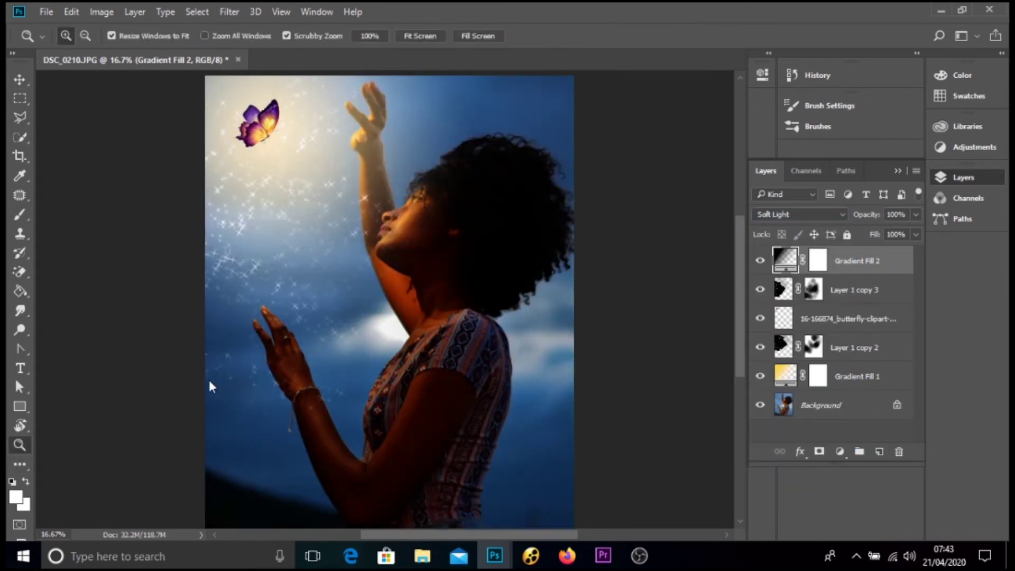
pyautogui.keyDown('alt'); pyautogui.click(351, 288); pyautogui.keyUp('alt')
pyautogui.keyDown('alt'); pyautogui.click(351, 287); pyautogui.keyUp('alt')
pyautogui.click(351, 288)
pyautogui.moveTo(888, 232); pyautogui.dragTo(864, 231)
pyautogui.click(326, 337)
pyautogui.click(326, 336)
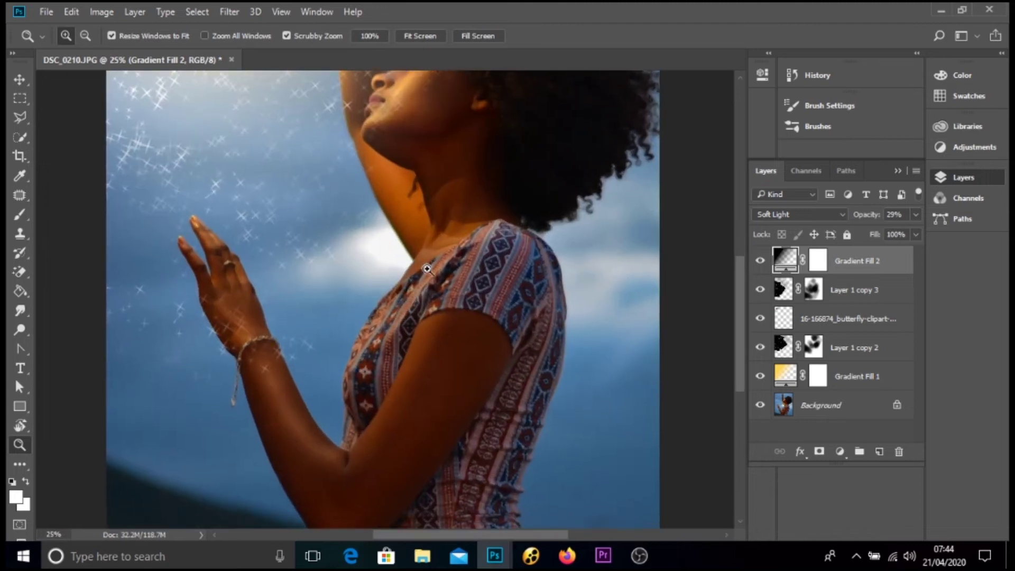
# Paint black on the black gradient's mask over the lower hand and forearm with a smaller soft brush, reducing the flow to 22%.
pyautogui.press('b')
pyautogui.click(818, 260)
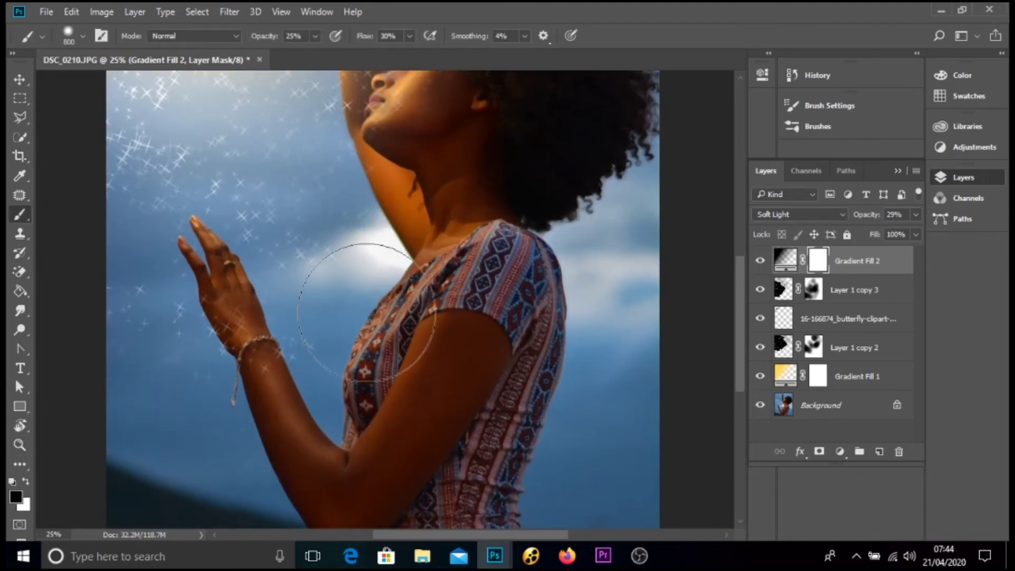
pyautogui.scroll(7, 300, 312)
pyautogui.press('[')
pyautogui.press('[')
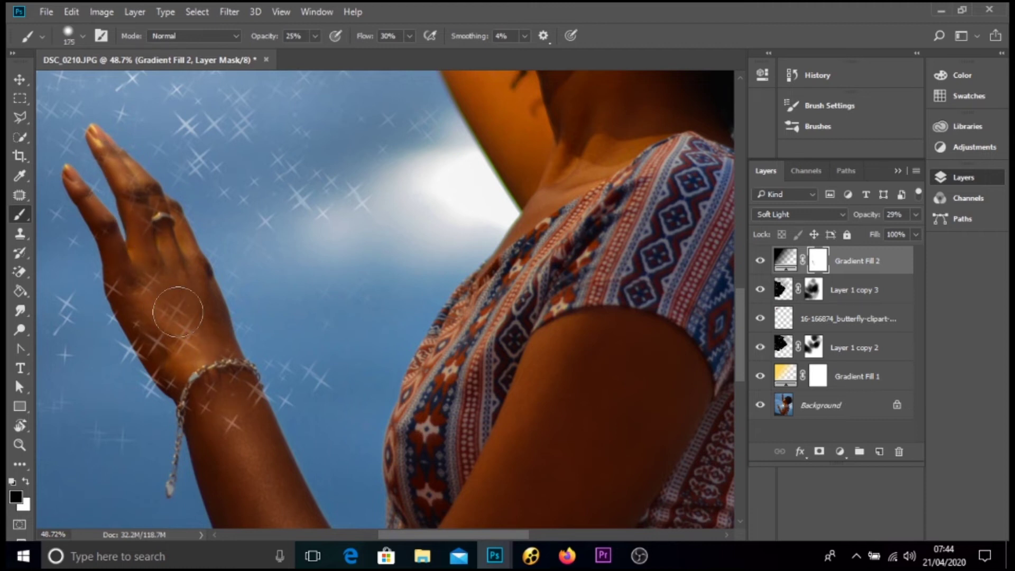
pyautogui.moveTo(453, 409); pyautogui.dragTo(405, 276)
pyautogui.press('[')
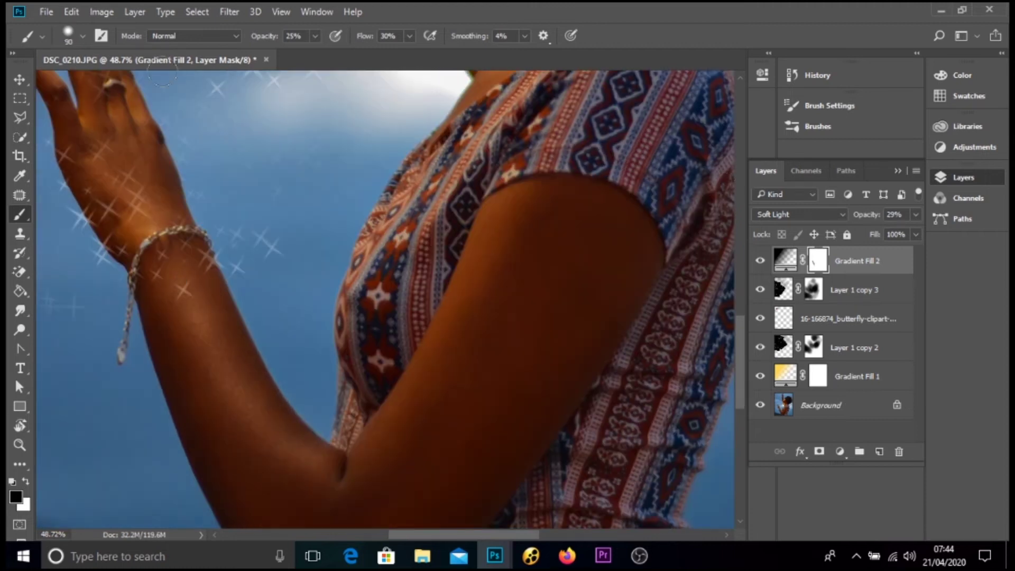
pyautogui.press(']')
pyautogui.press(']')
pyautogui.press(']')
pyautogui.press('[')
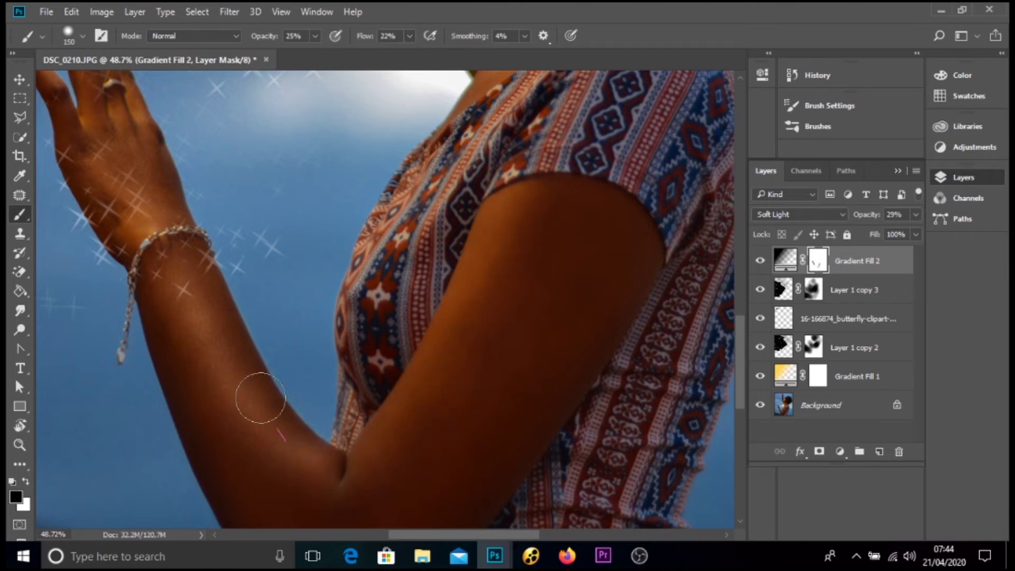
# Paint black on the black gradient's mask over the woman's jaw, face and neck to lighten the skin.
pyautogui.scroll(6, 474, 324)
pyautogui.press(']')
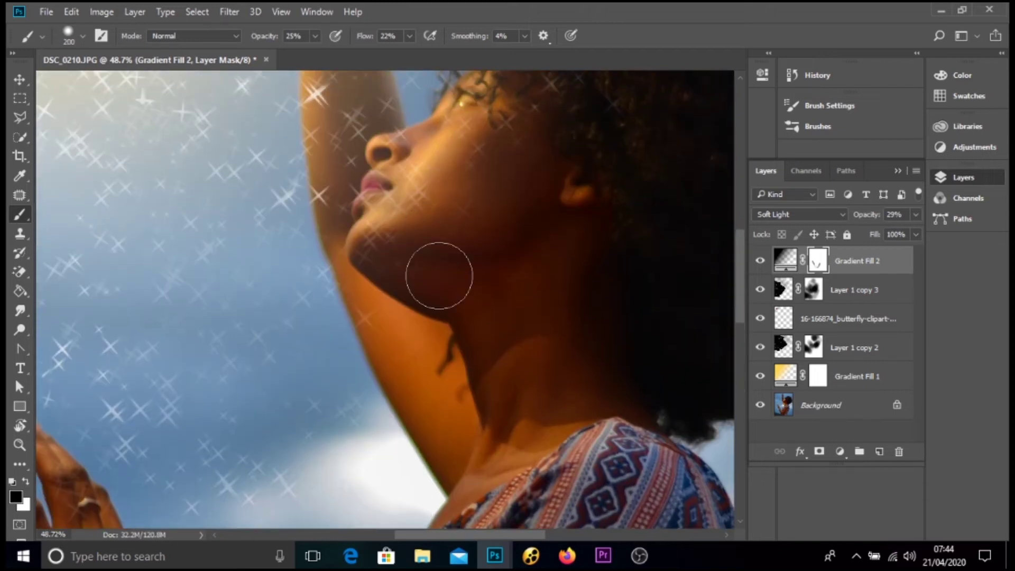
pyautogui.moveTo(455, 218); pyautogui.dragTo(436, 319)
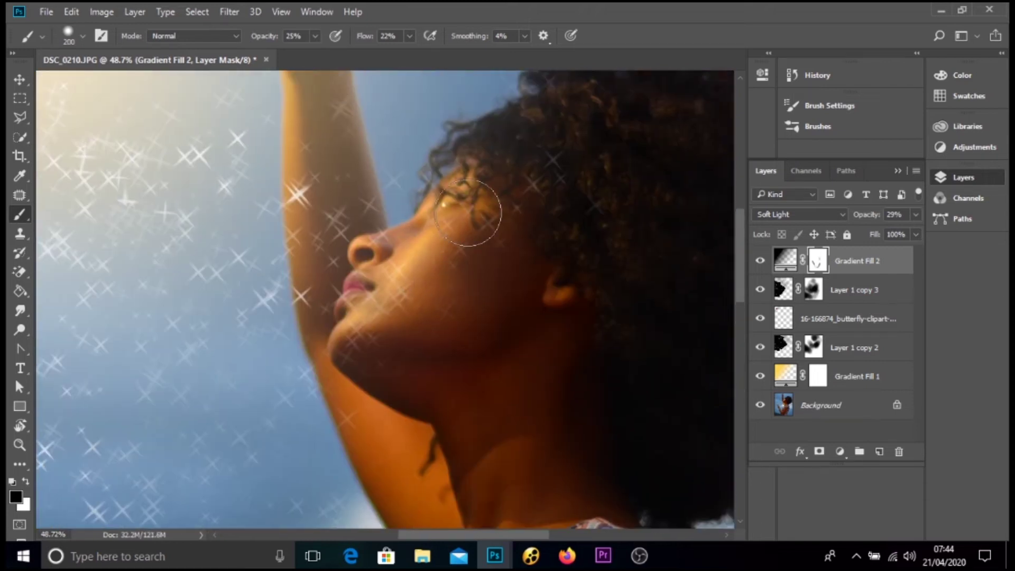
pyautogui.moveTo(468, 212); pyautogui.dragTo(502, 276)
pyautogui.moveTo(381, 198); pyautogui.dragTo(394, 258)
pyautogui.moveTo(429, 438); pyautogui.dragTo(389, 292)
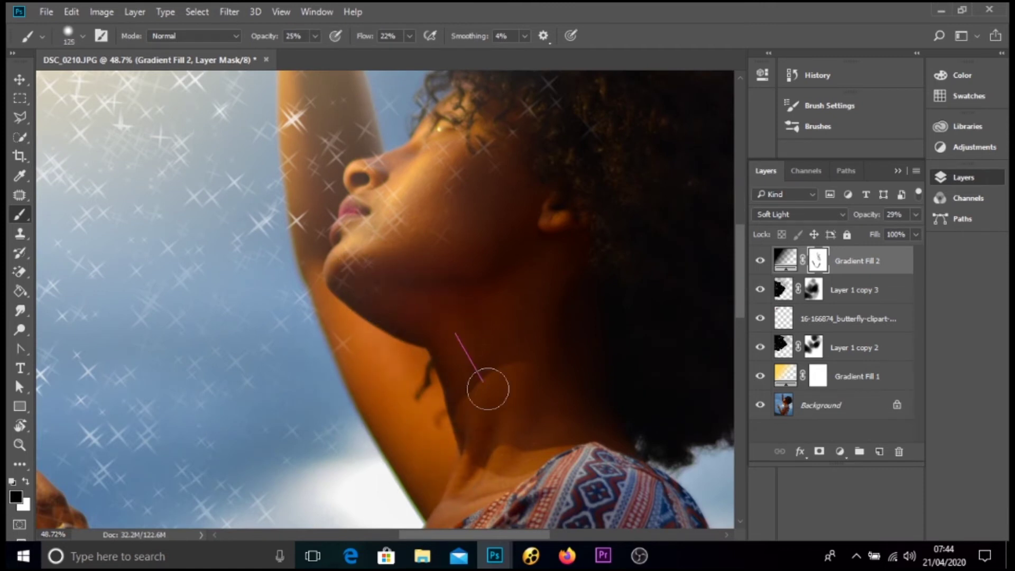
# Lighten the upper arm and lower hand on the black gradient's mask, and adjust the layer's opacity.
pyautogui.scroll(-3, 481, 376)
pyautogui.moveTo(431, 484); pyautogui.dragTo(507, 203)
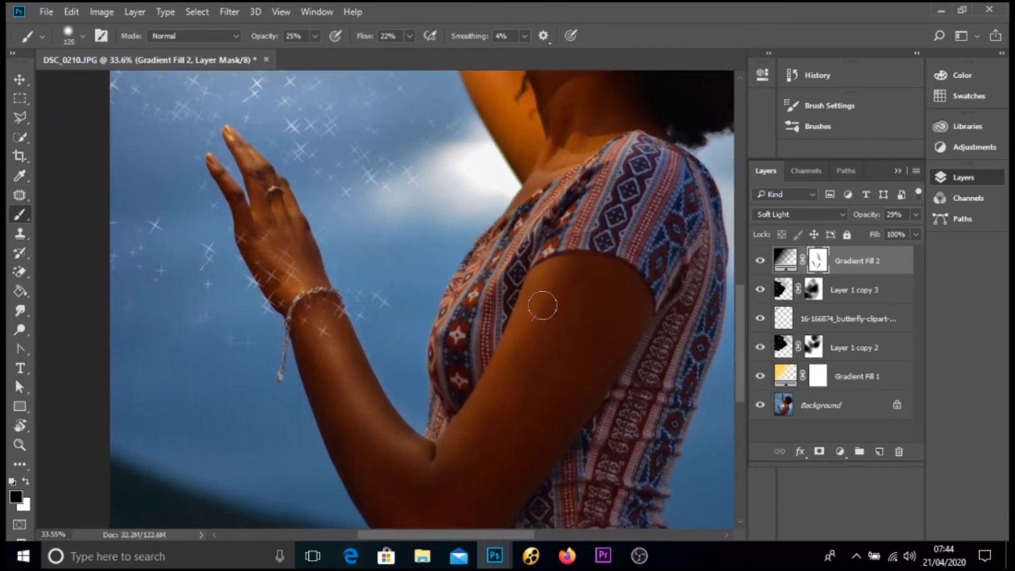
pyautogui.moveTo(324, 303); pyautogui.dragTo(327, 326)
pyautogui.moveTo(906, 230); pyautogui.dragTo(875, 233)
pyautogui.press('z')
# Apply Hue/Saturation to the butterfly layer with hue -12 and saturation +5, leaving Colorize off.
pyautogui.moveTo(682, 259); pyautogui.dragTo(919, 343)
pyautogui.click(845, 318)
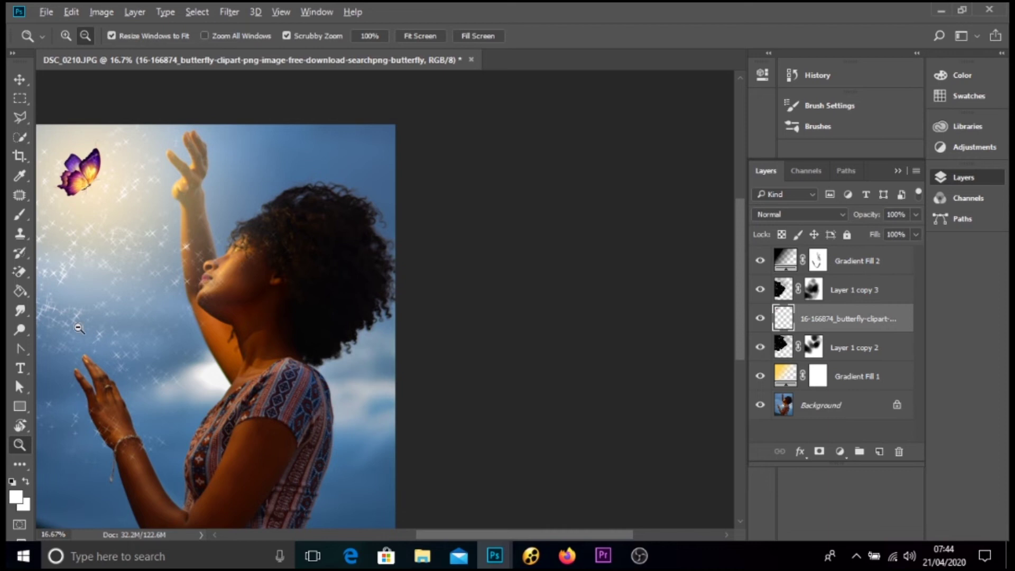
pyautogui.click(79, 328)
pyautogui.hotkey('ctrl', 'u')
pyautogui.click(861, 285)
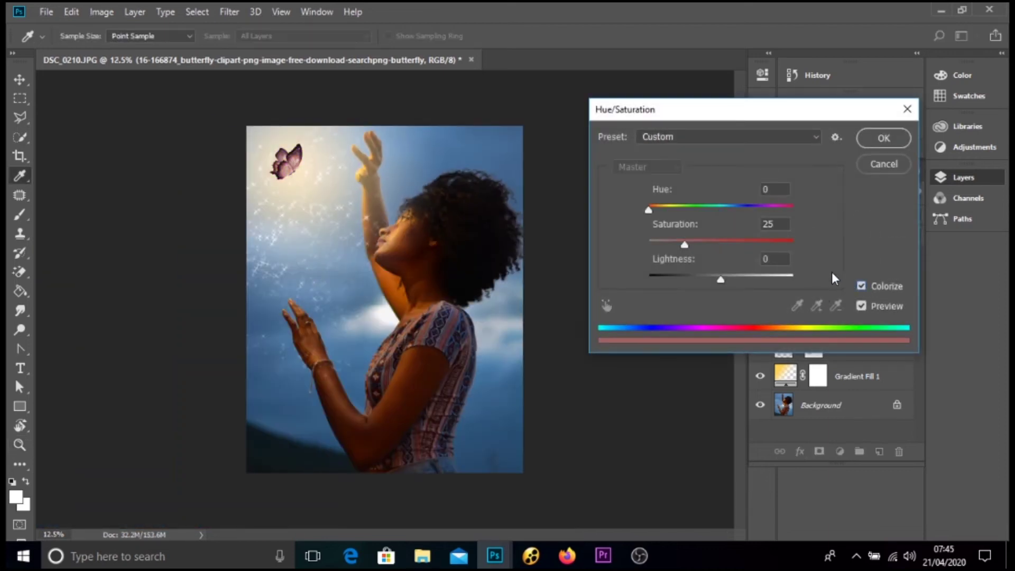
pyautogui.click(860, 286)
pyautogui.moveTo(722, 208)
pyautogui.mouseDown()
pyautogui.moveTo(736, 208)
pyautogui.moveTo(712, 210)
pyautogui.mouseUp()
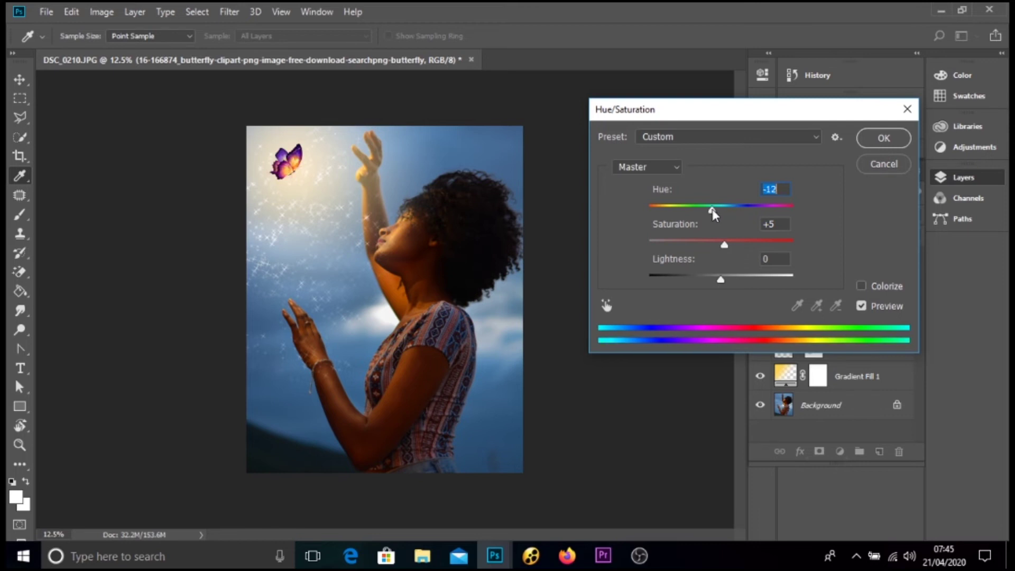
pyautogui.click(884, 138)
pyautogui.press('z')
pyautogui.keyDown('alt'); pyautogui.click(402, 234); pyautogui.keyUp('alt')
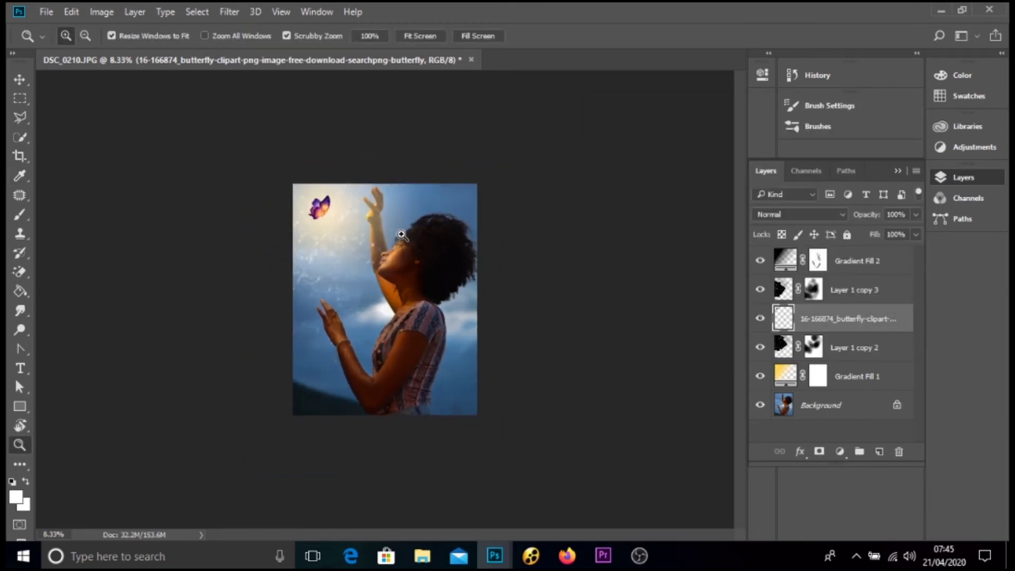
# Change the yellow glow gradient's colour stop to orange f09c24 and apply it.
pyautogui.click(401, 234)
pyautogui.doubleClick(785, 376)
pyautogui.click(646, 168)
pyautogui.click(643, 359)
pyautogui.click(713, 418)
pyautogui.click(398, 230)
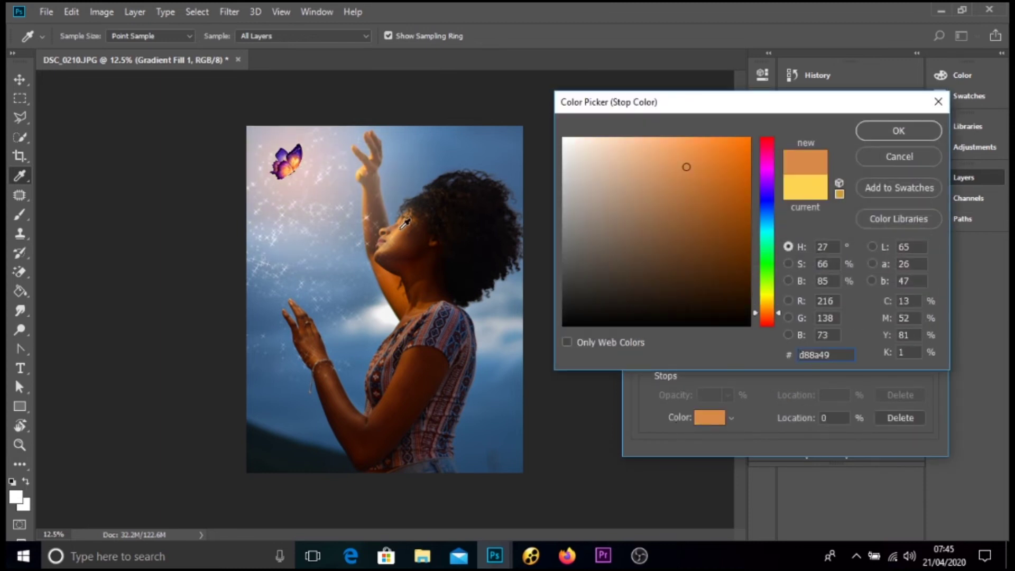
pyautogui.moveTo(775, 303); pyautogui.dragTo(774, 310)
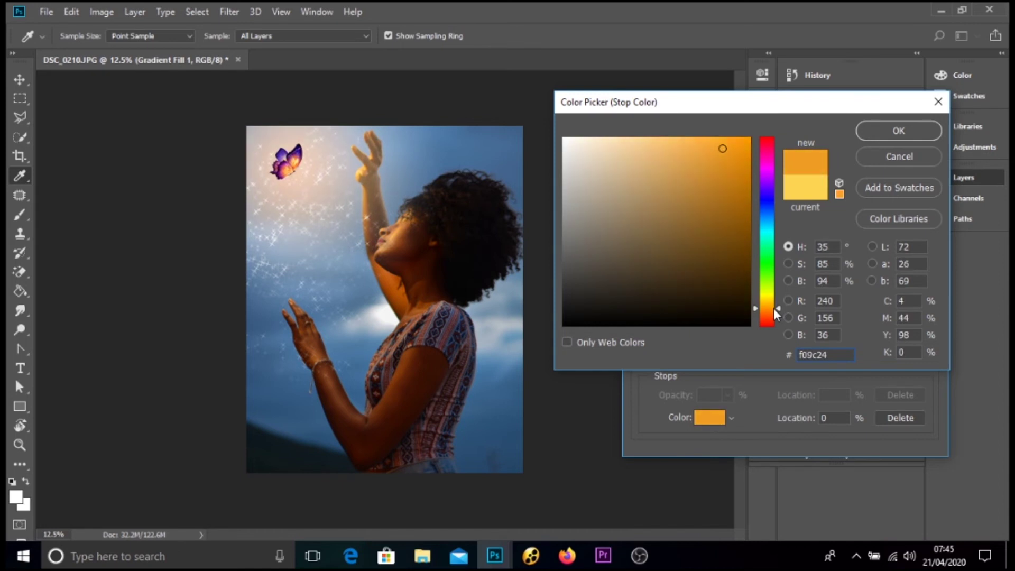
pyautogui.press('Return')
pyautogui.press('Return')
# Reduce the opacity of the sparkle layer Layer 1 copy 3 to 53%.
pyautogui.click(764, 170)
pyautogui.click(849, 326)
pyautogui.click(854, 346)
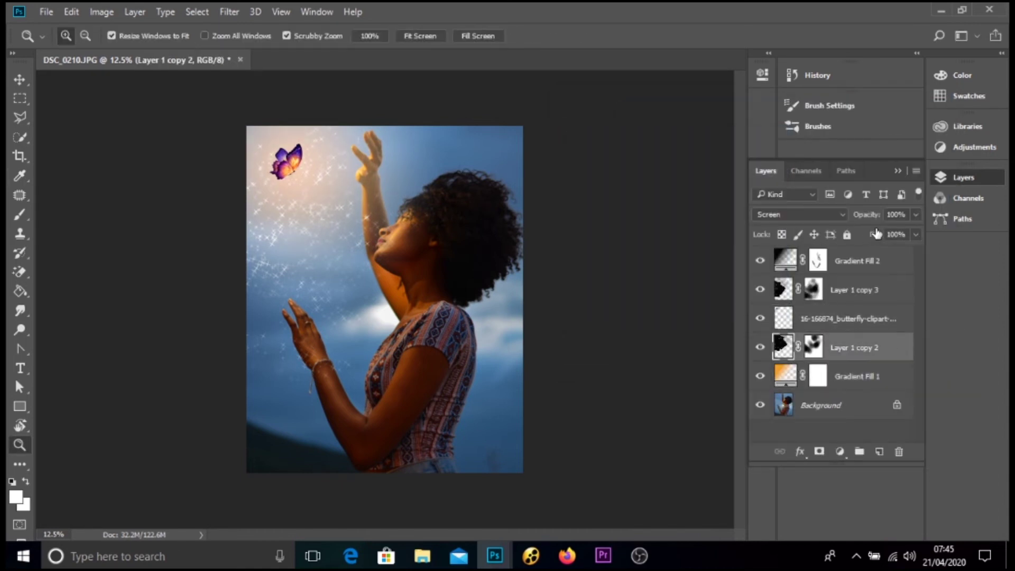
pyautogui.click(876, 316)
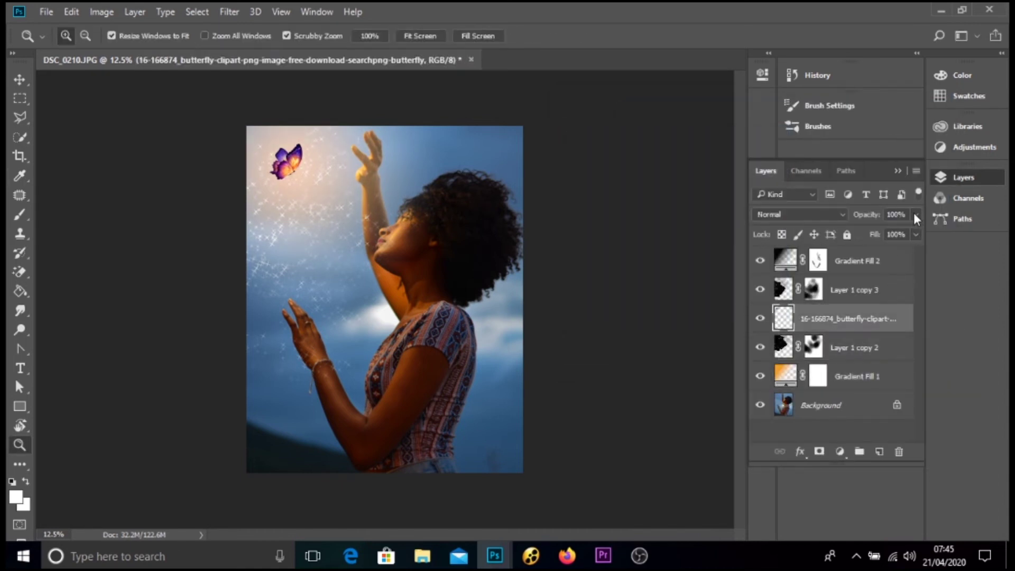
pyautogui.click(876, 269)
pyautogui.click(916, 214)
pyautogui.click(884, 287)
pyautogui.click(915, 214)
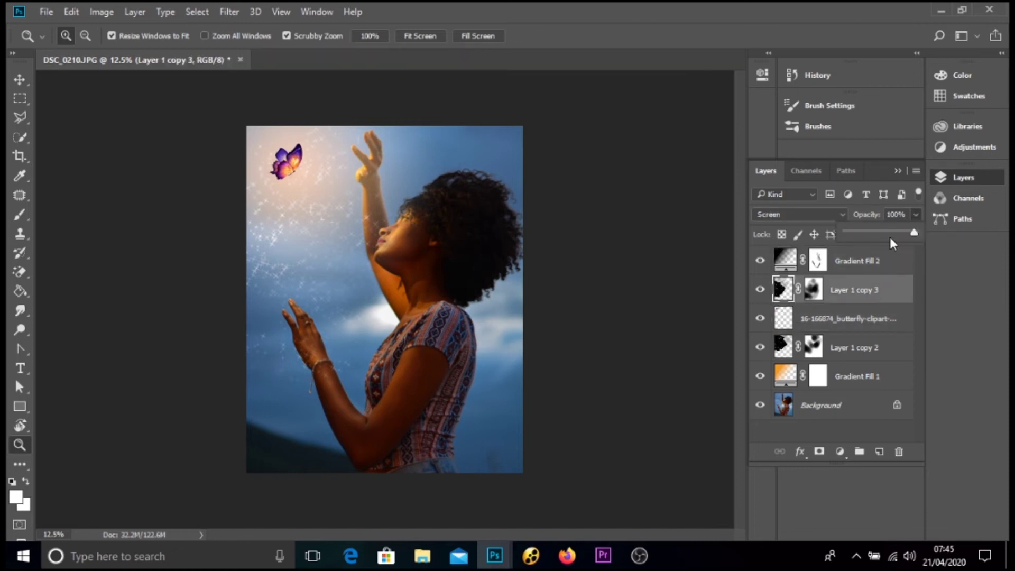
pyautogui.moveTo(883, 231); pyautogui.dragTo(882, 231)
pyautogui.hotkey('ctrl', '-')
pyautogui.hotkey('ctrl', '-')
pyautogui.hotkey('ctrl', '+')
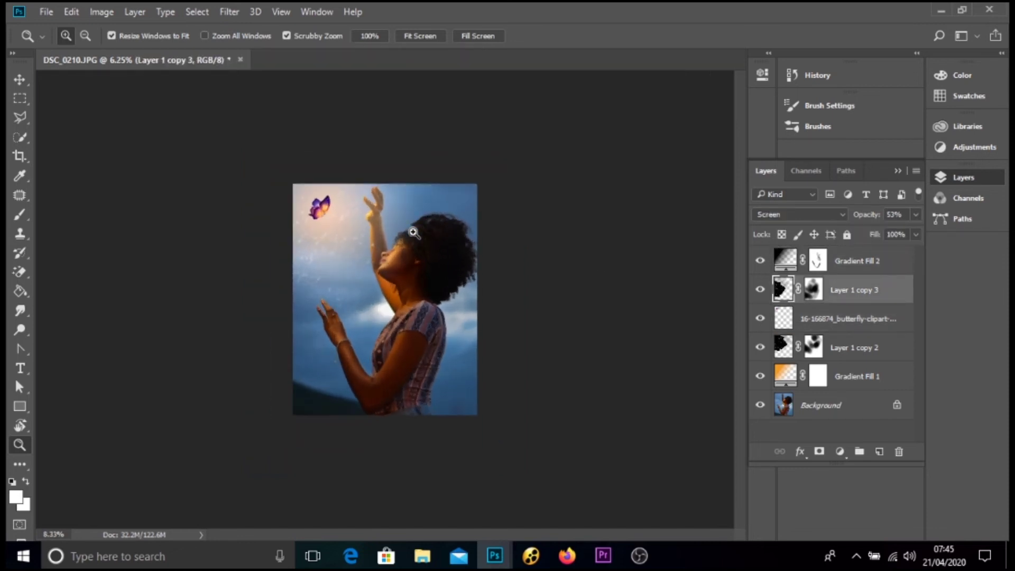
pyautogui.hotkey('ctrl', '+')
pyautogui.click(413, 232)
pyautogui.click(821, 405)
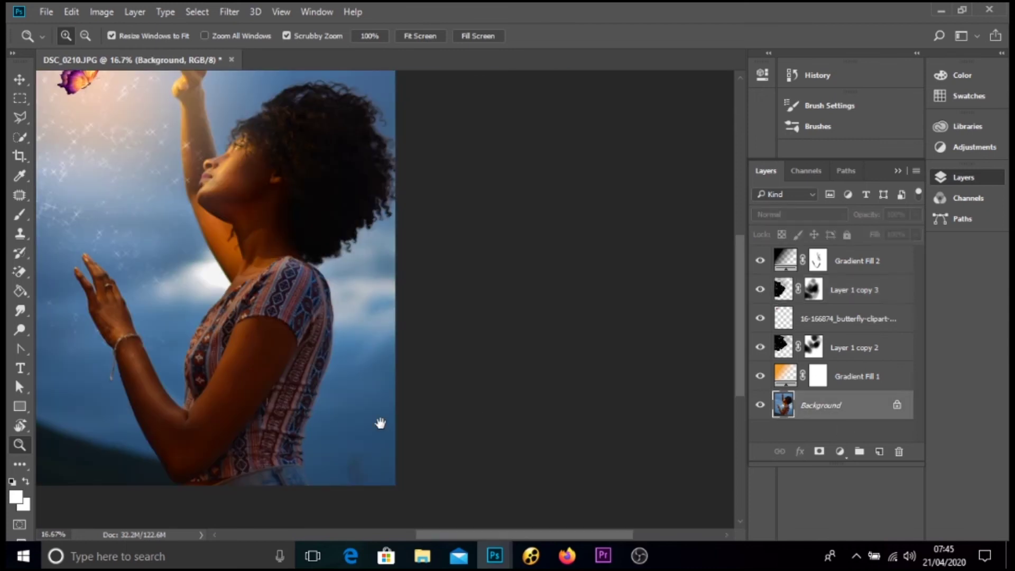
pyautogui.press('w')
pyautogui.moveTo(383, 414); pyautogui.dragTo(319, 365)
pyautogui.rightClick(373, 229)
pyautogui.click(397, 239)
pyautogui.moveTo(402, 252); pyautogui.dragTo(395, 252)
pyautogui.keyDown('alt'); pyautogui.click(395, 253); pyautogui.keyUp('alt')
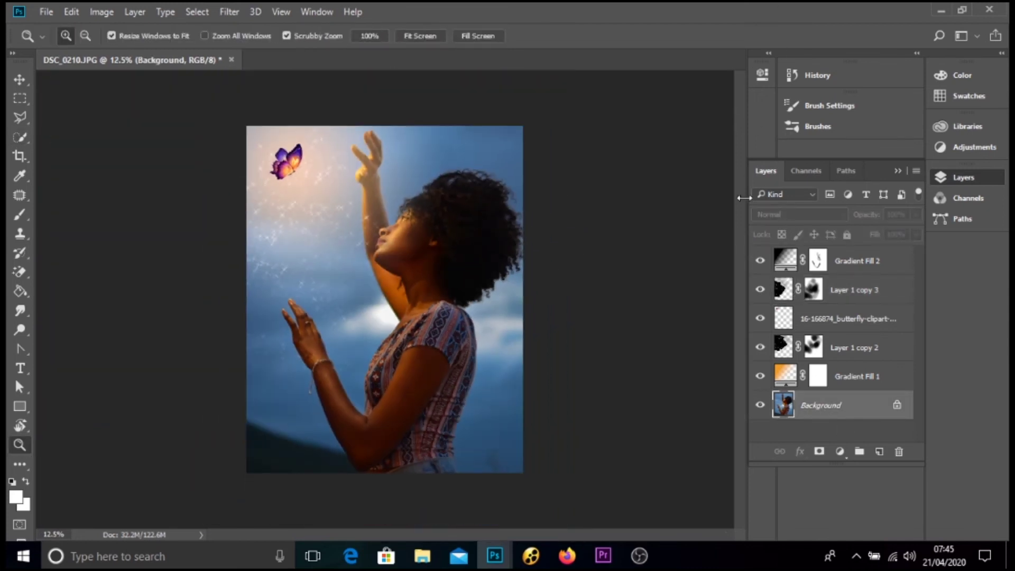
# Merge all visible layers of the composite into the Background layer.
pyautogui.hotkey('ctrl', 'shift', 'e')
pyautogui.keyDown('alt'); pyautogui.click(403, 237); pyautogui.keyUp('alt')
pyautogui.click(411, 255)
pyautogui.click(413, 257)
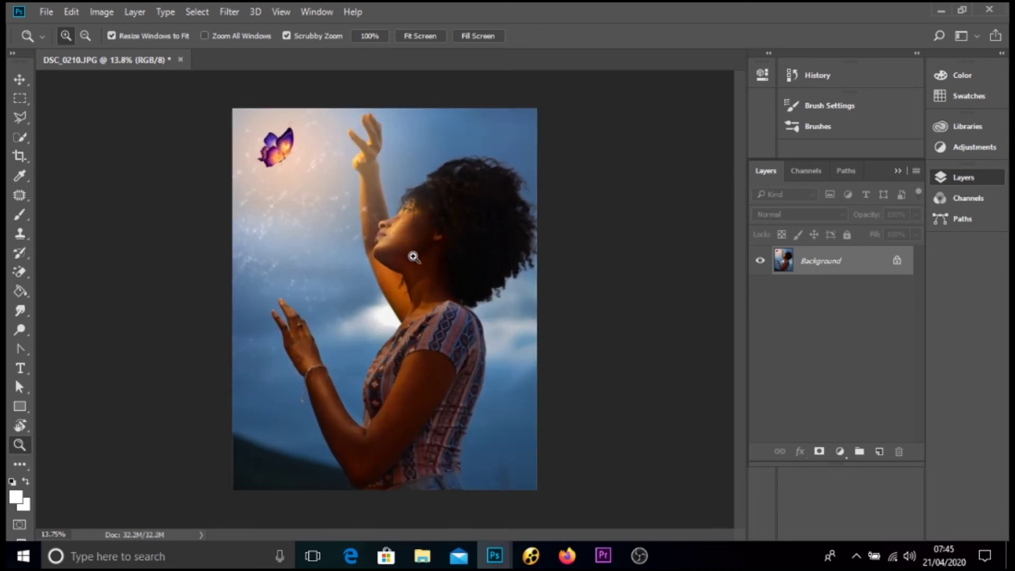
# Compare the original photo with the composite by stepping back to the earliest history state and returning to Merge Visible.
pyautogui.click(818, 76)
pyautogui.scroll(10, 698, 119)
pyautogui.click(687, 94)
pyautogui.scroll(-5, 696, 106)
pyautogui.scroll(-3, 706, 129)
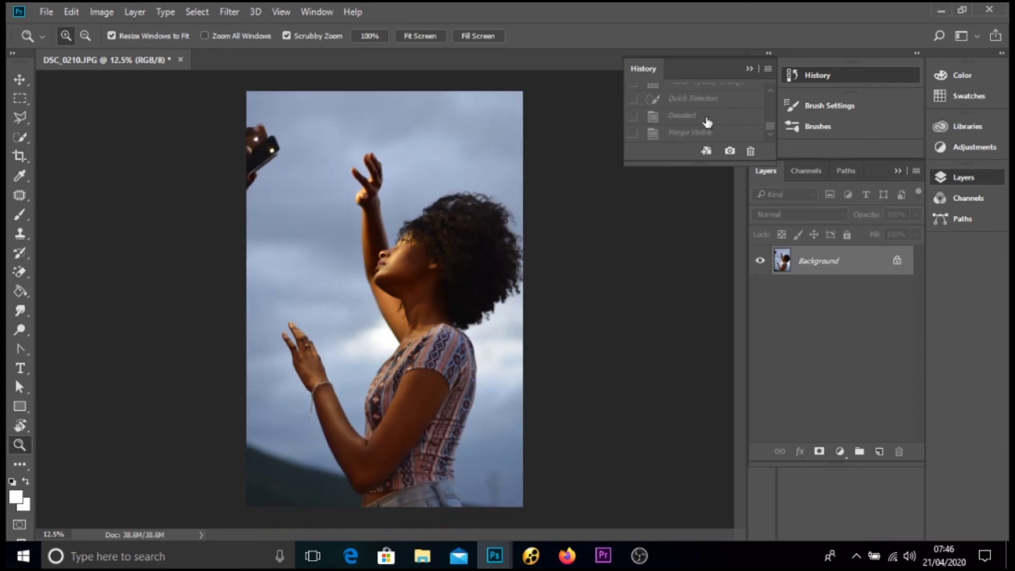
pyautogui.click(703, 132)
pyautogui.click(514, 245)
pyautogui.moveTo(365, 251); pyautogui.dragTo(647, 172)
pyautogui.scroll(1, 613, 175)
pyautogui.press('w')
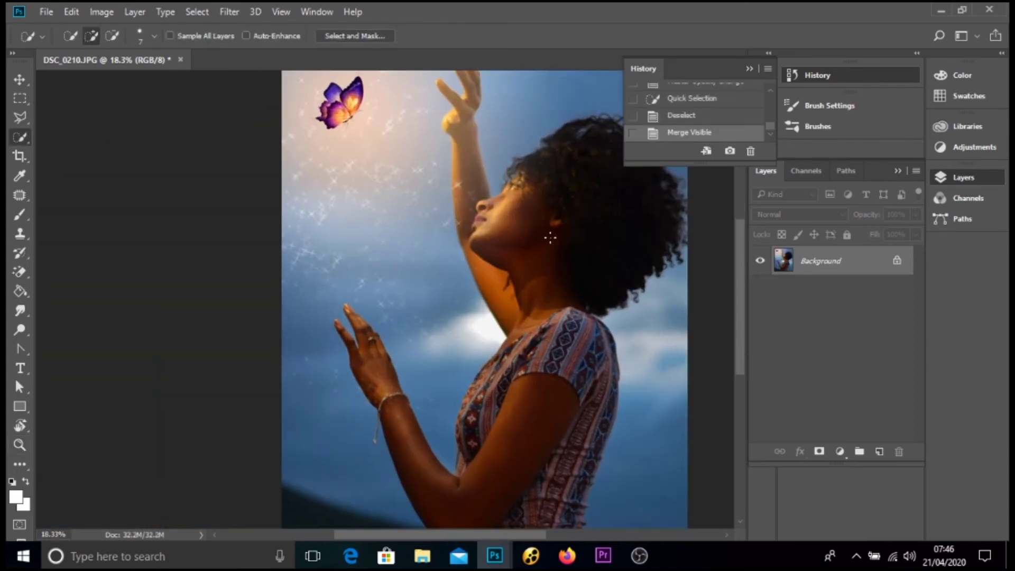
pyautogui.click(520, 206)
pyautogui.click(516, 202)
pyautogui.rightClick(516, 202)
pyautogui.click(531, 212)
pyautogui.scroll(4, 518, 221)
pyautogui.scroll(-5, 518, 222)
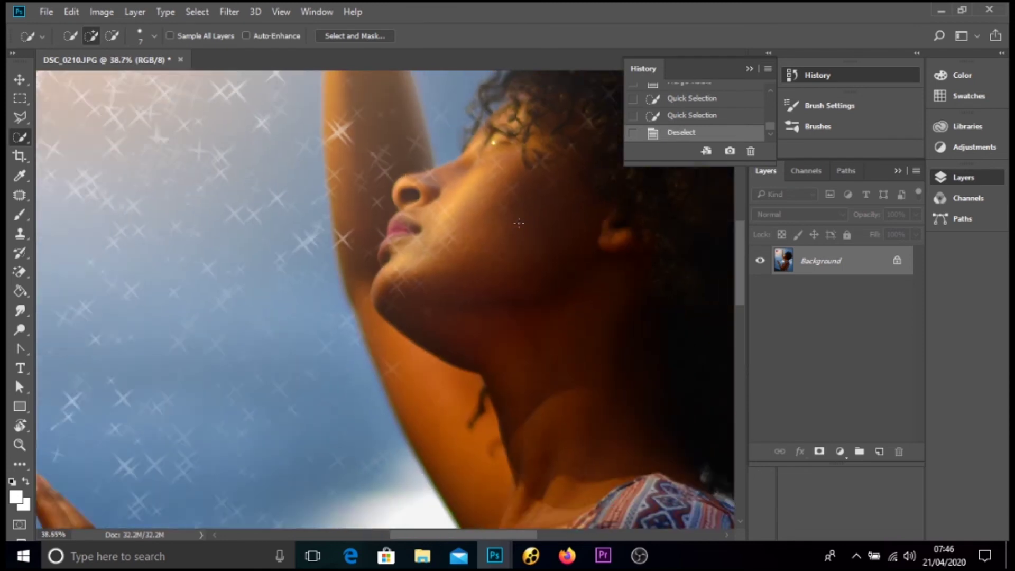
pyautogui.scroll(-1, 518, 223)
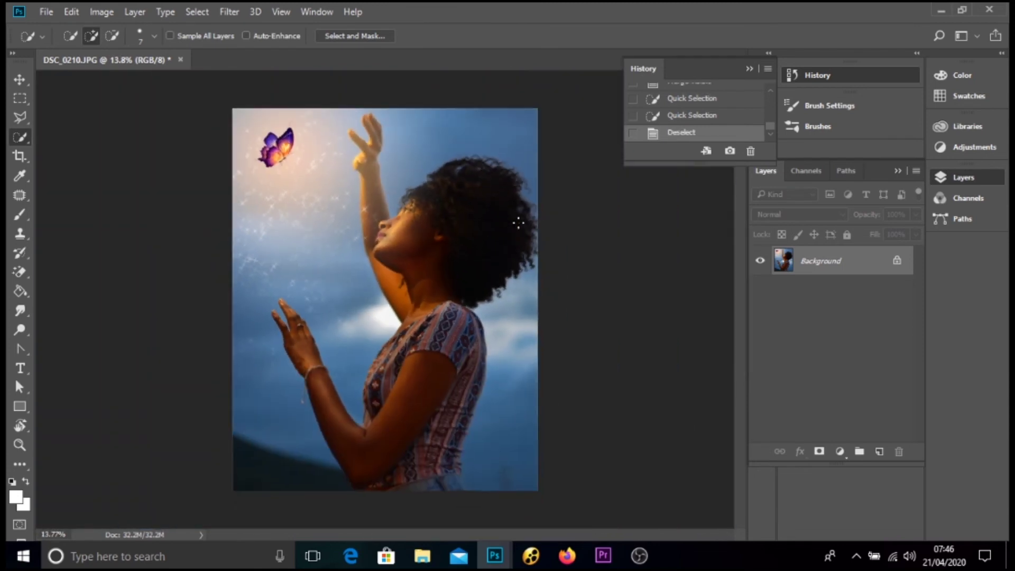
# Add a Selective Color adjustment layer and set the Reds to Cyan -13, Yellow +15 and Black -9.
pyautogui.click(840, 450)
pyautogui.click(867, 439)
pyautogui.moveTo(635, 164); pyautogui.dragTo(628, 165)
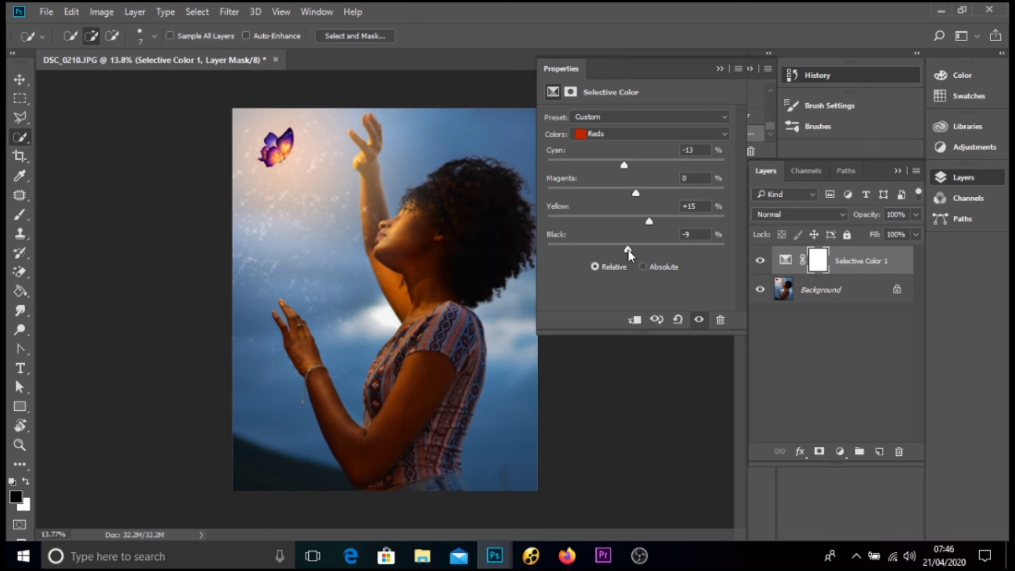
# Set the Black value of the Blacks range to -7% in the Selective Color adjustment.
pyautogui.click(622, 135)
pyautogui.click(623, 234)
pyautogui.moveTo(636, 249); pyautogui.dragTo(630, 249)
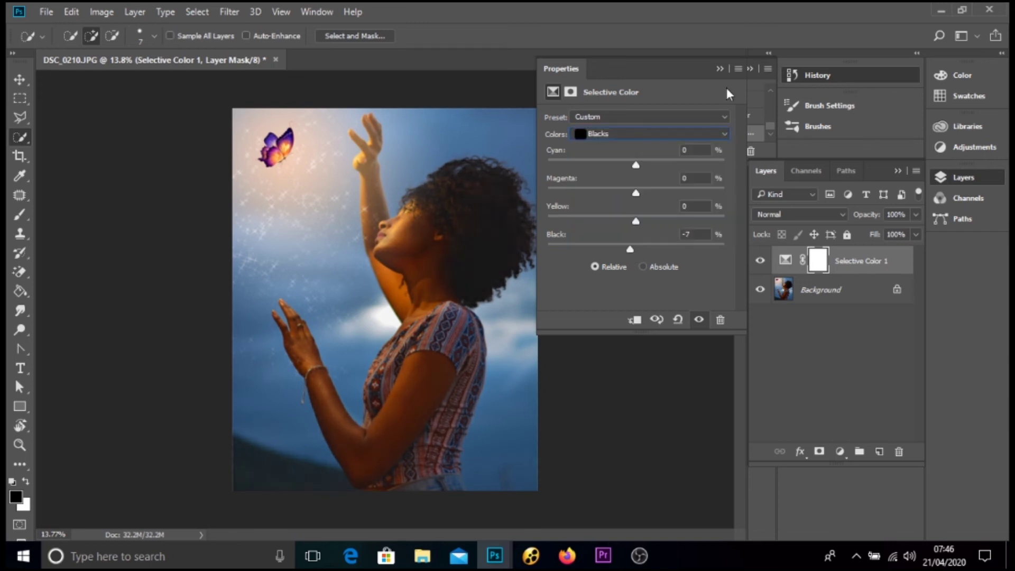
pyautogui.click(719, 68)
pyautogui.press('z')
pyautogui.moveTo(451, 215); pyautogui.dragTo(416, 228)
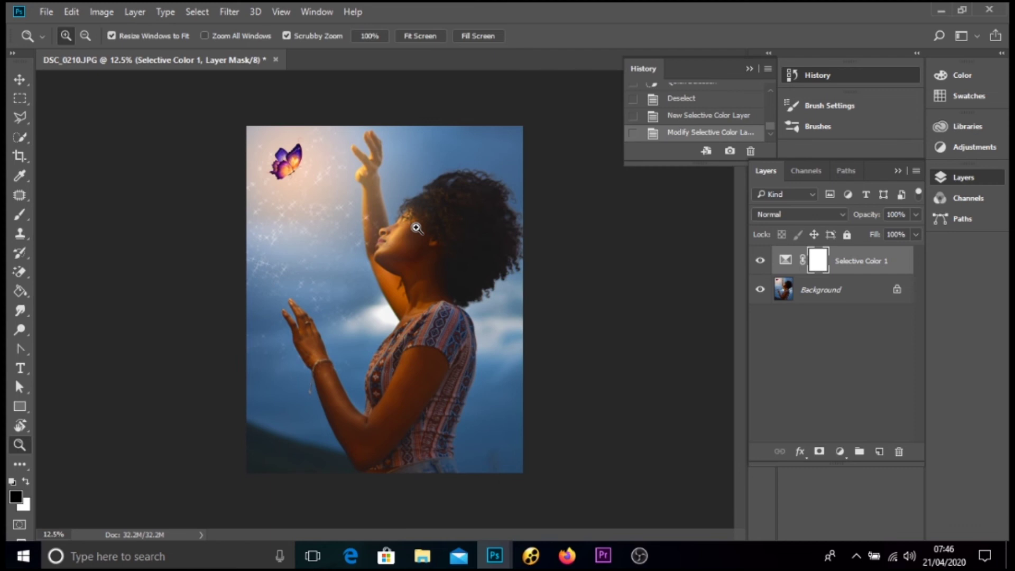
# Merge the Selective Color adjustment into the background and save the image as a JPEG, replacing DSC_0210.JPG.
pyautogui.hotkey('ctrl', 'shift', 'e')
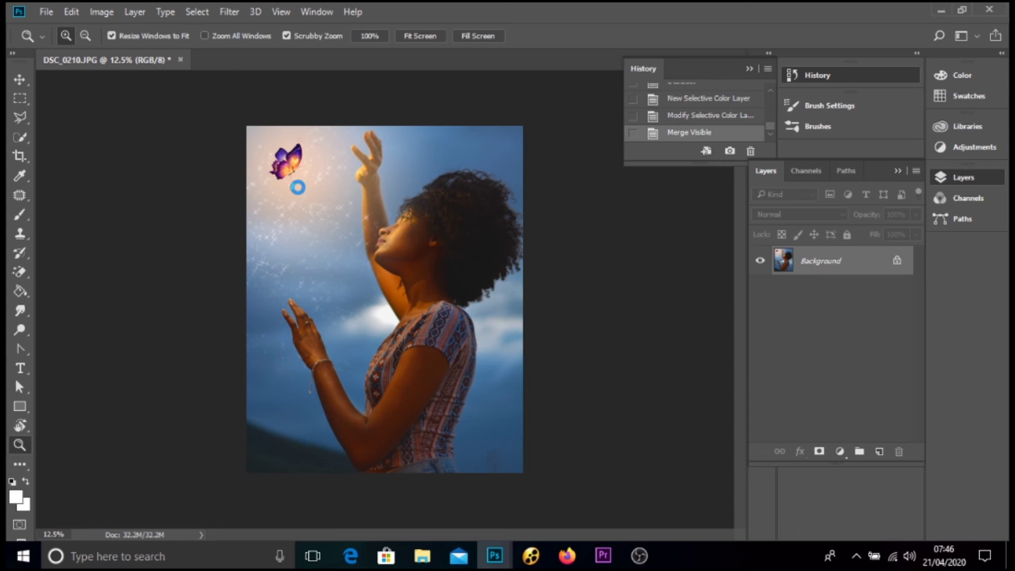
pyautogui.hotkey('ctrl', 'shift', 's')
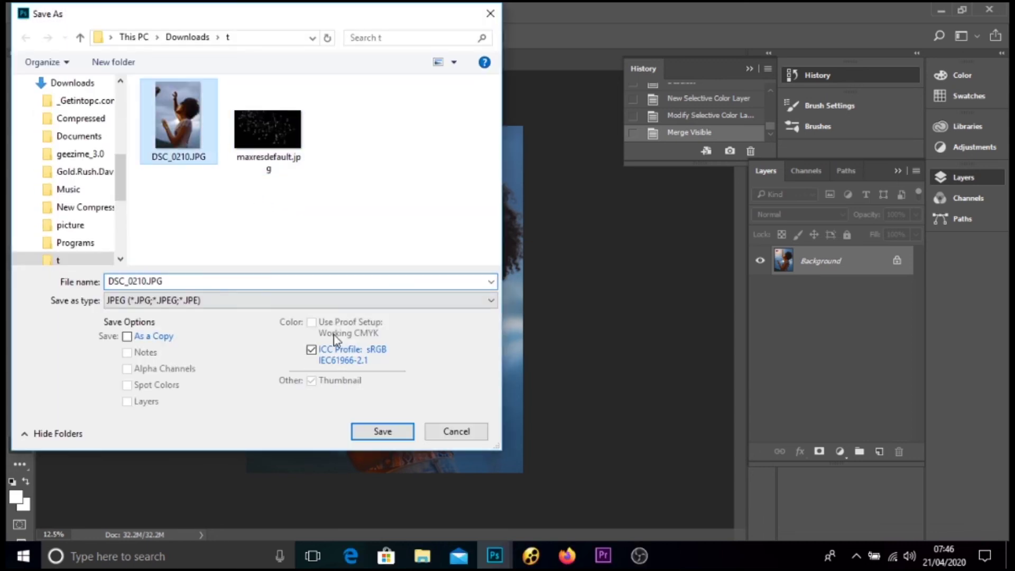
pyautogui.click(382, 432)
pyautogui.click(522, 286)
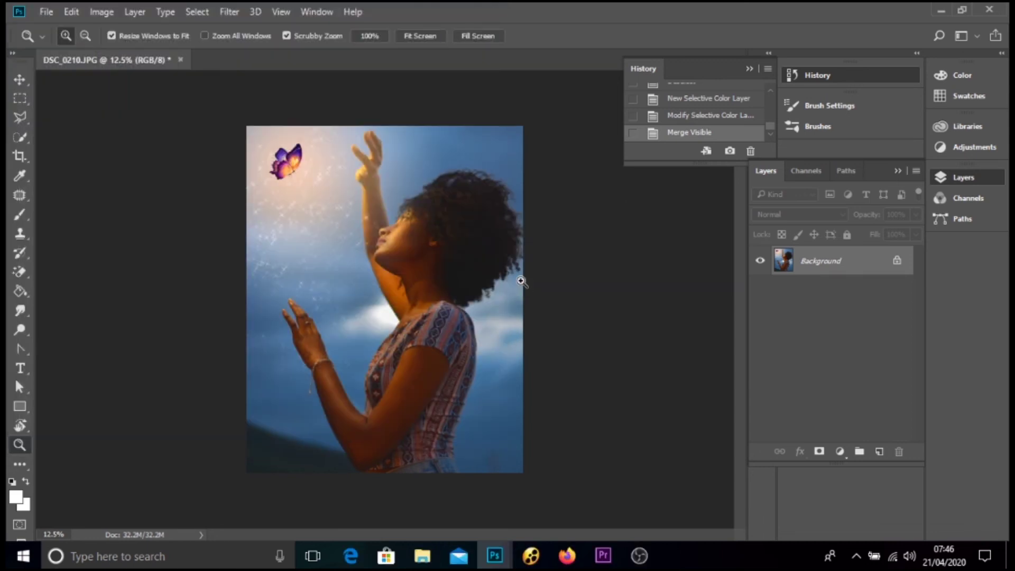
pyautogui.press('Return')
pyautogui.press('w')
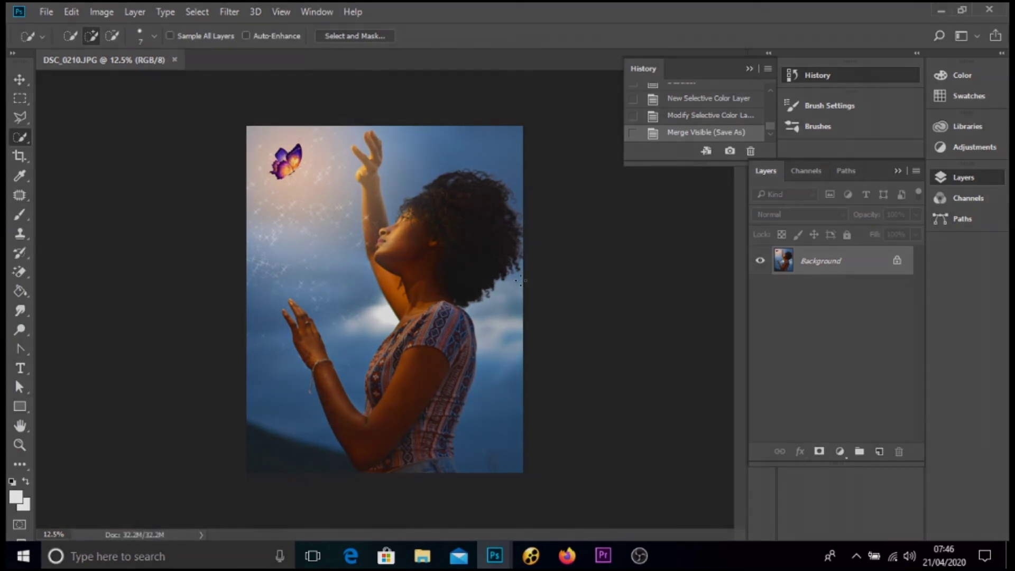